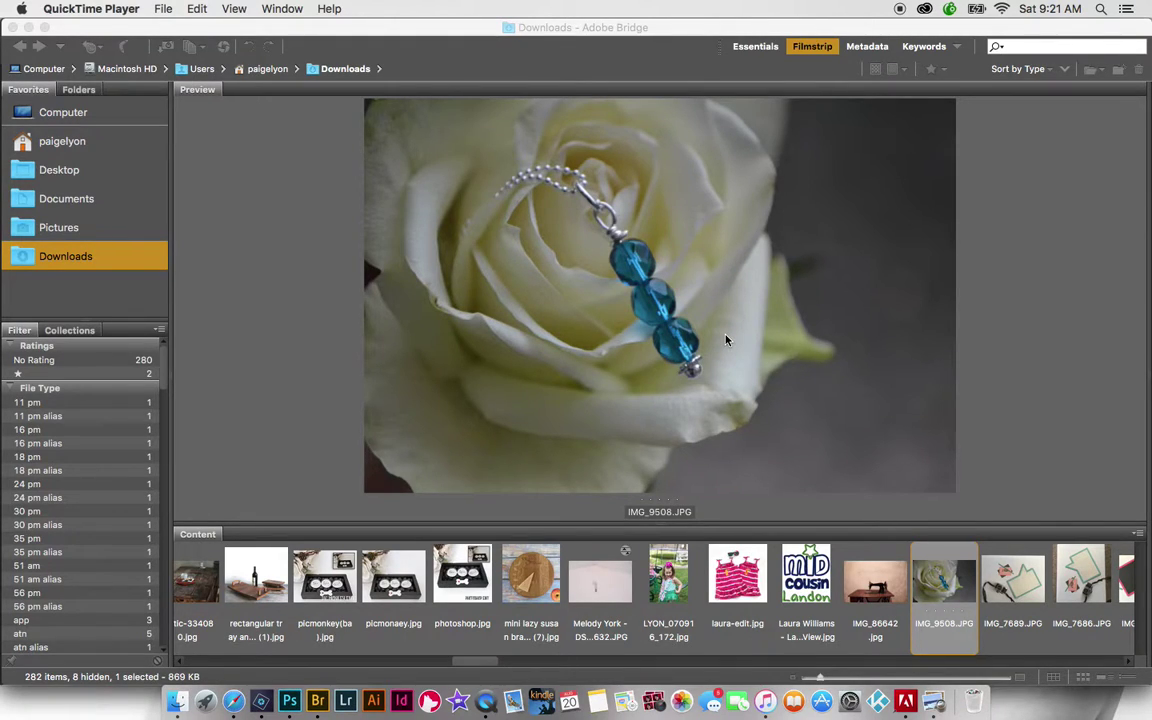
From its thumbnail in Adobe Bridge, open IMG_9508.JPG in Camera Raw.
click(955, 578)
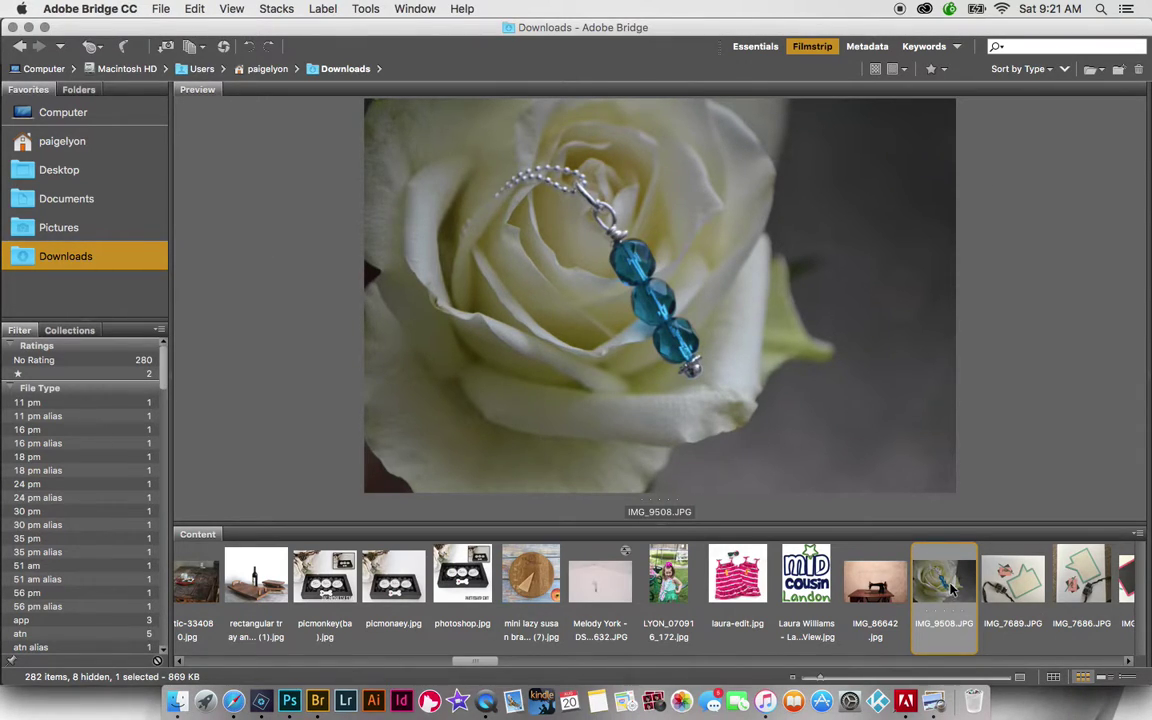
right_click(952, 590)
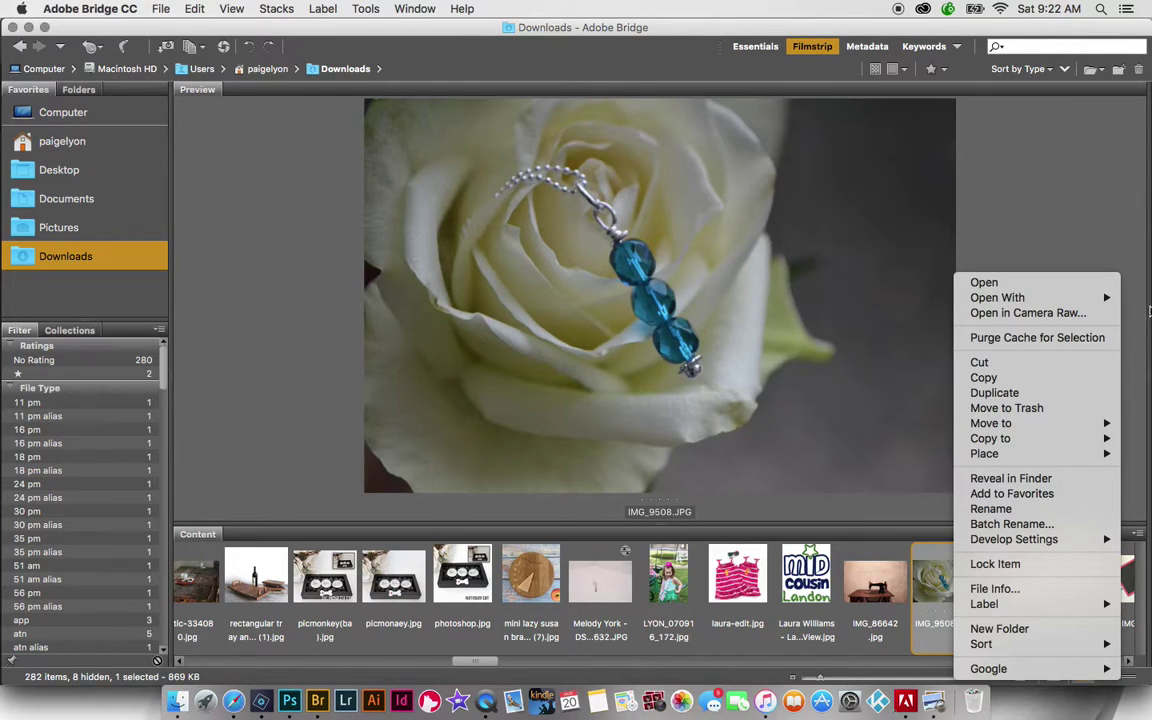
mouse_move(1114, 302)
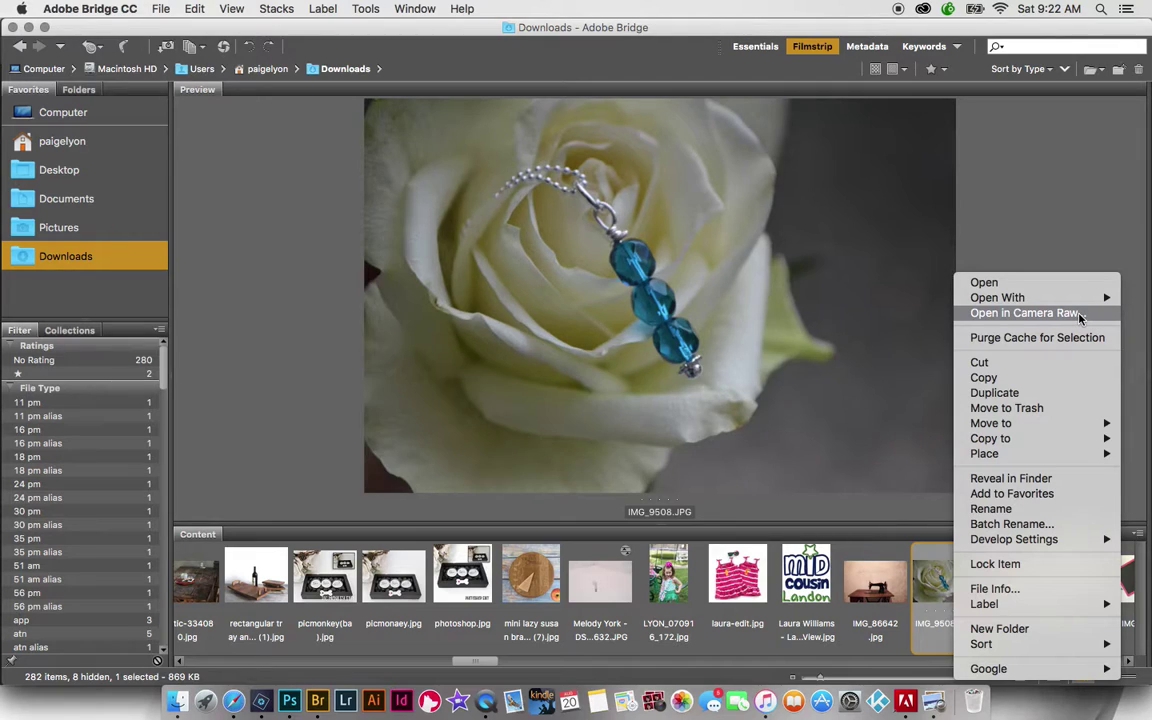
click(1080, 314)
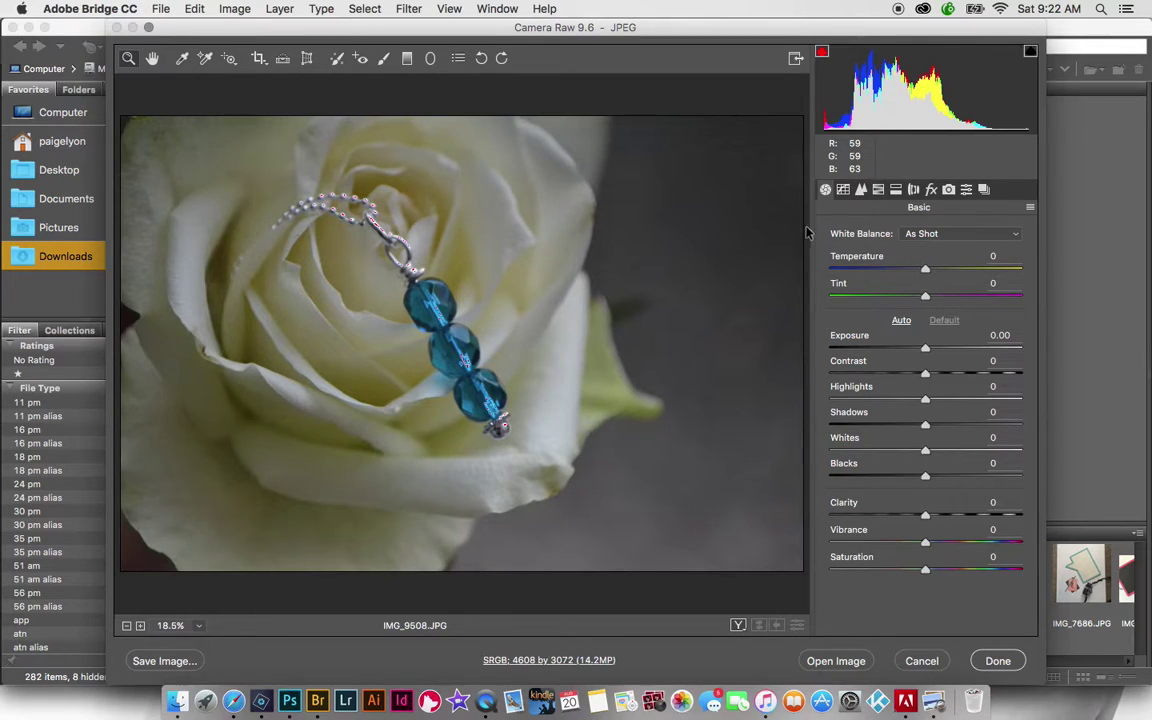
Show the Detail panel and view the beads at 100% zoom.
click(864, 192)
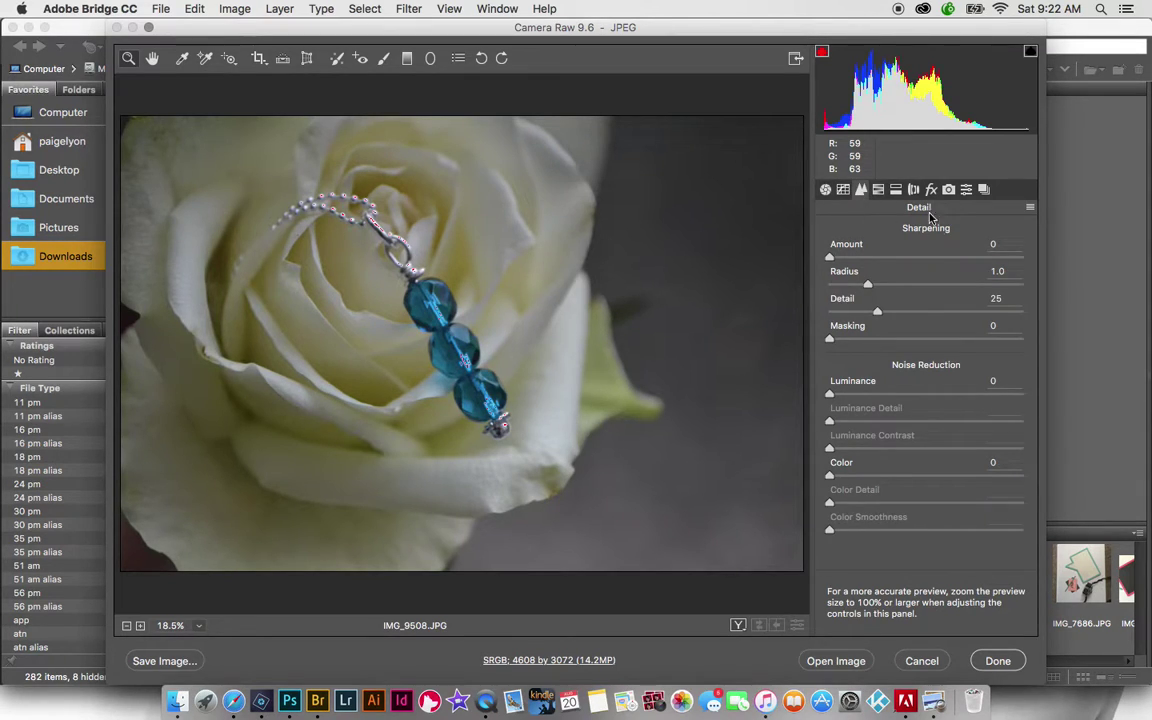
click(197, 627)
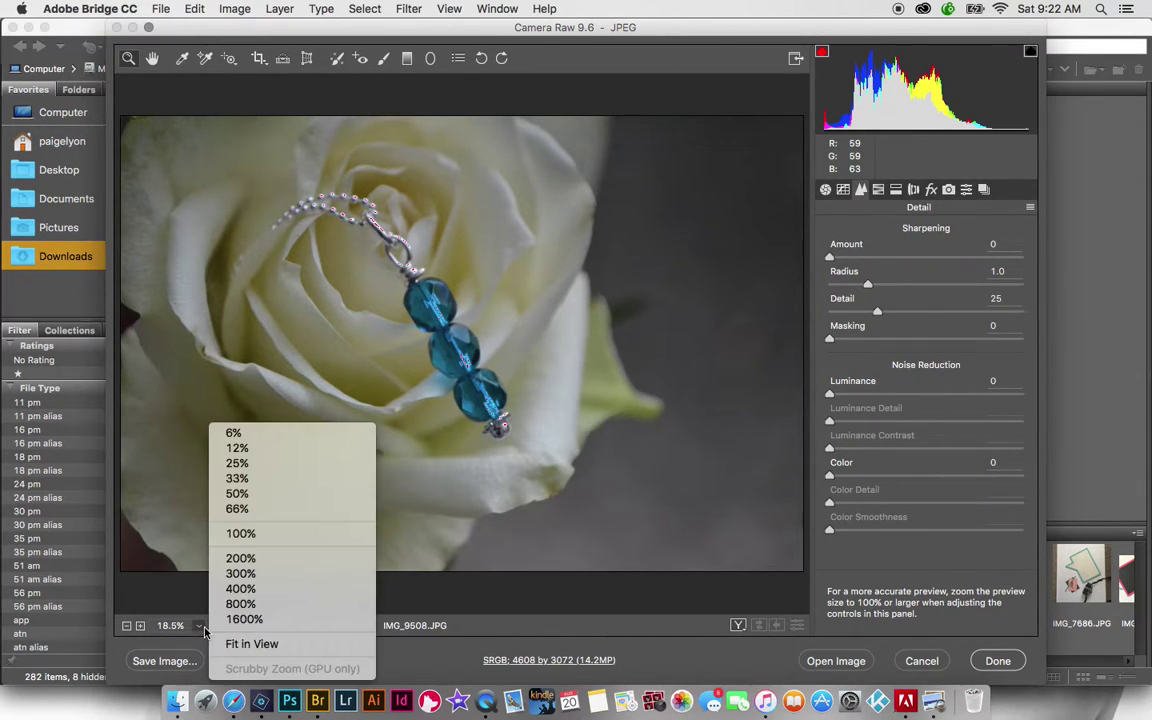
click(253, 540)
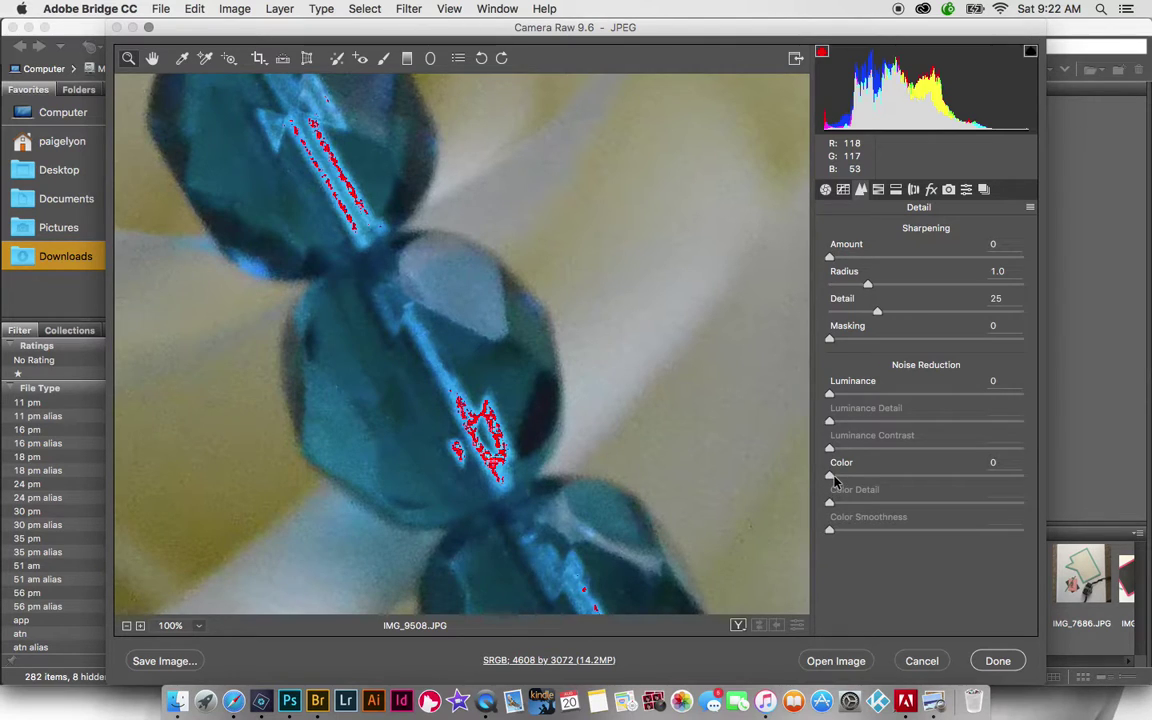
Set Color and Luminance noise reduction both to 20.
drag(830, 476, 869, 480)
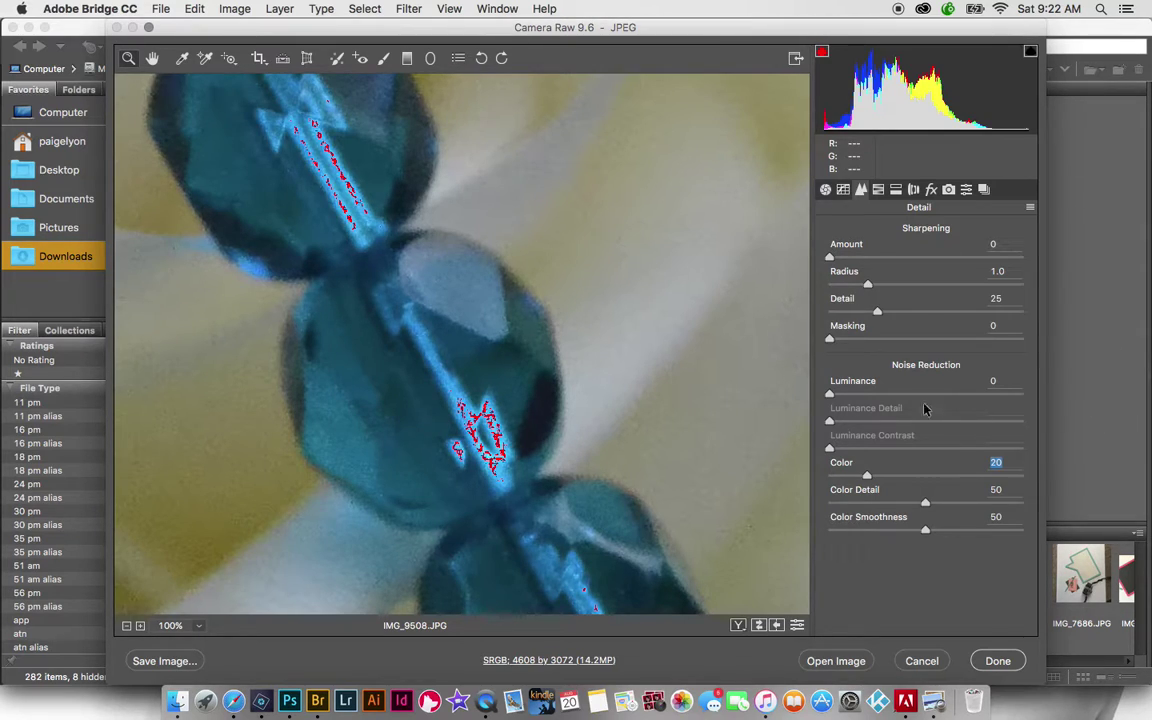
drag(830, 398, 863, 398)
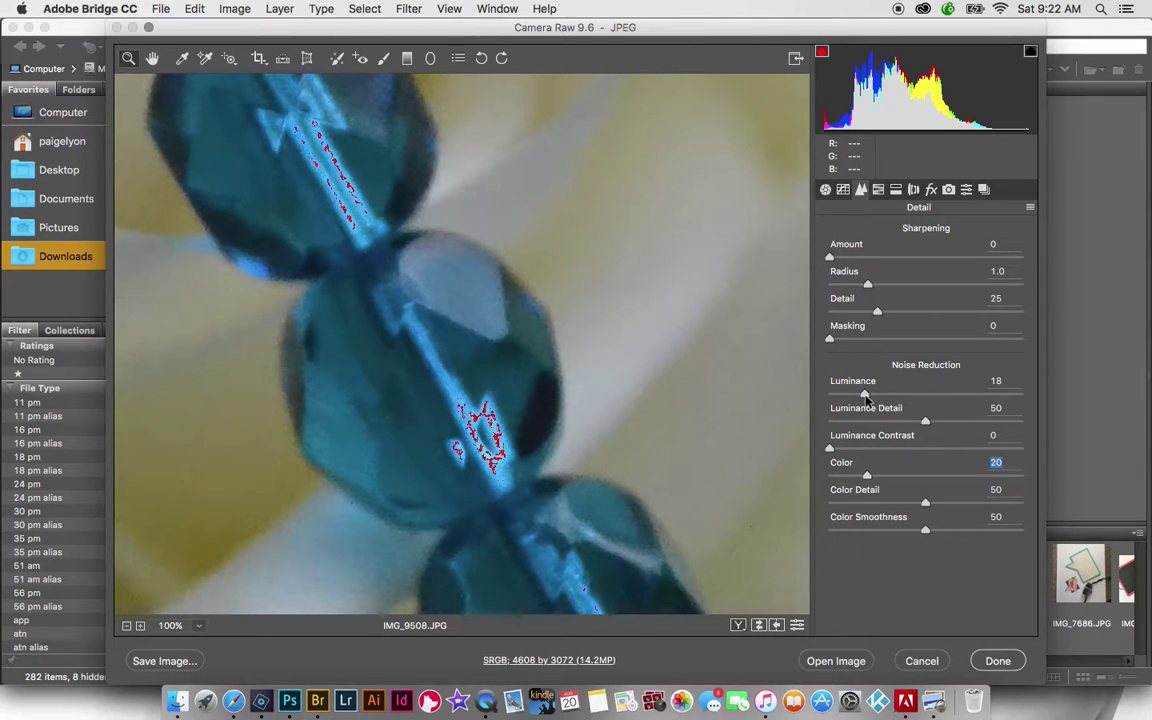
drag(866, 398, 869, 399)
Fit the preview in view, return to Basic, and open the image in Photoshop.
click(199, 625)
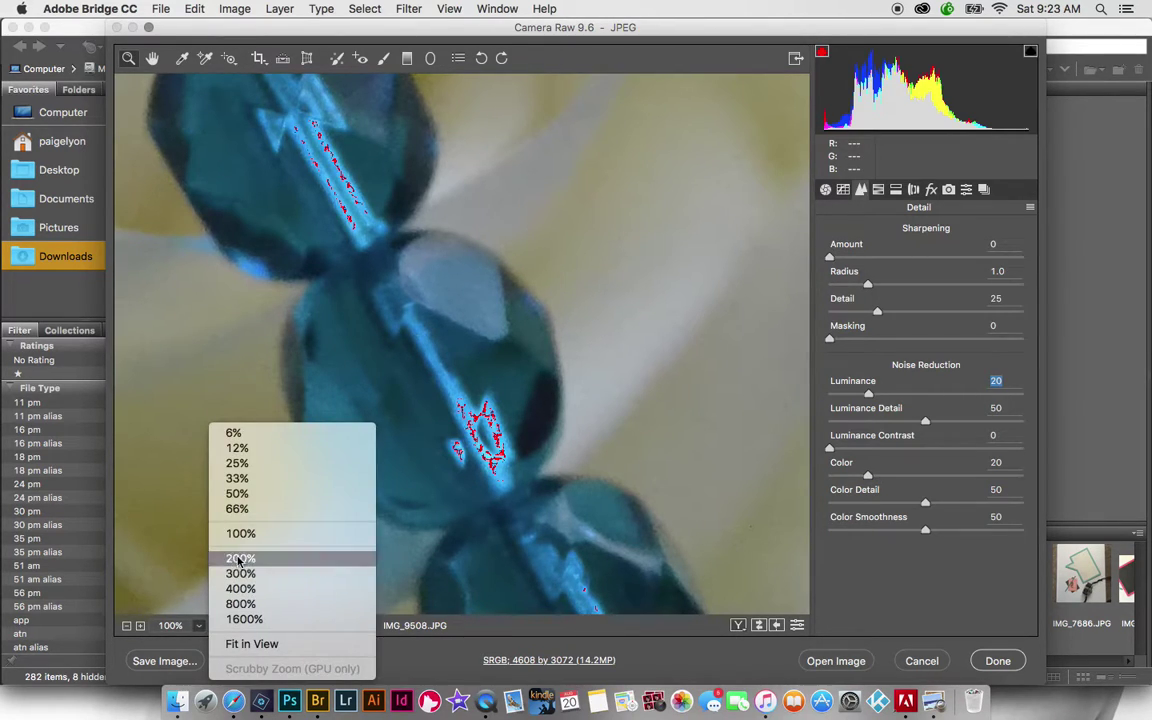
click(248, 644)
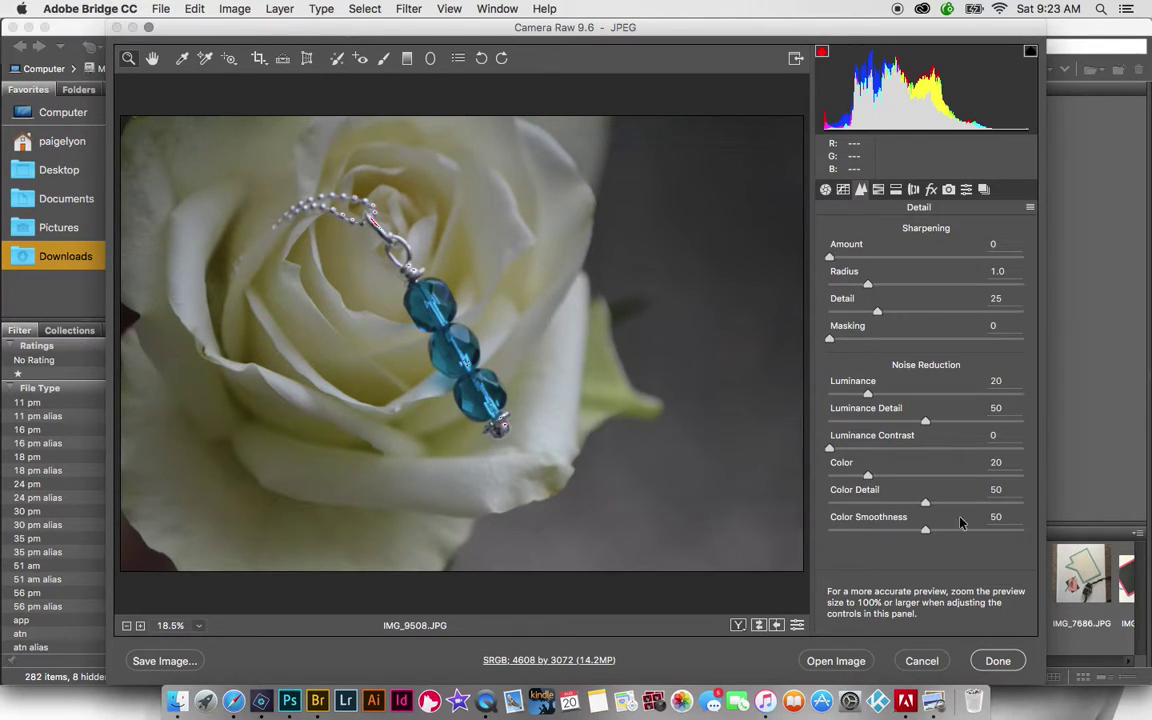
click(826, 190)
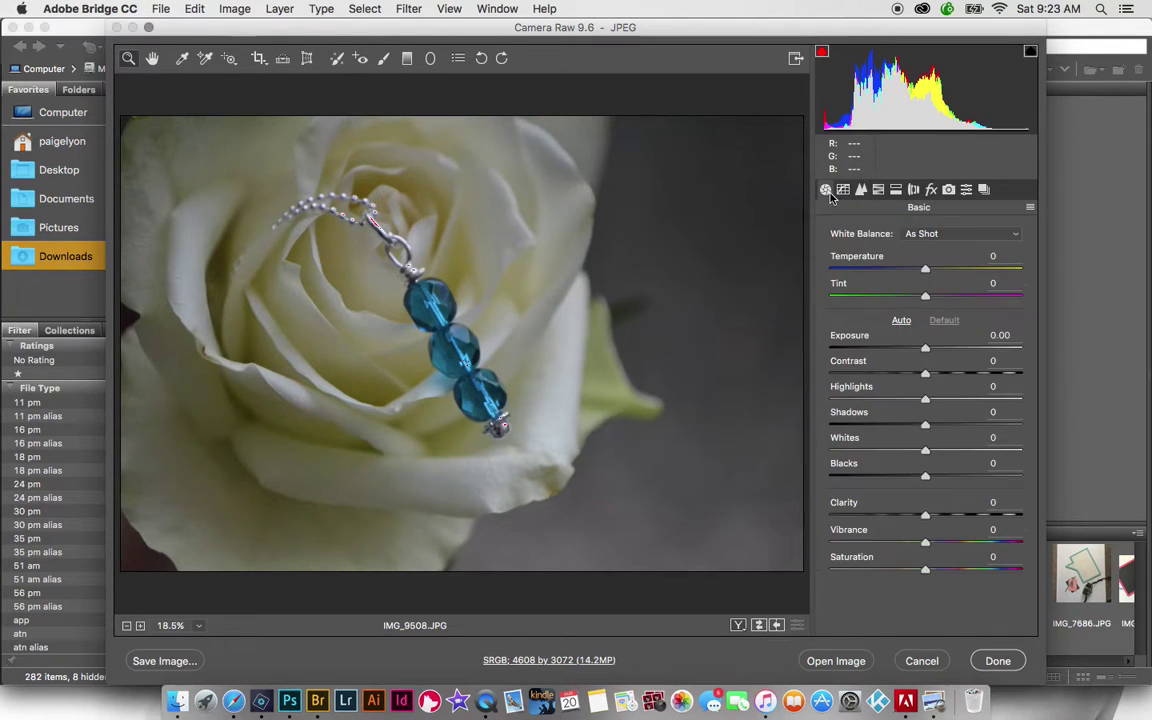
click(841, 664)
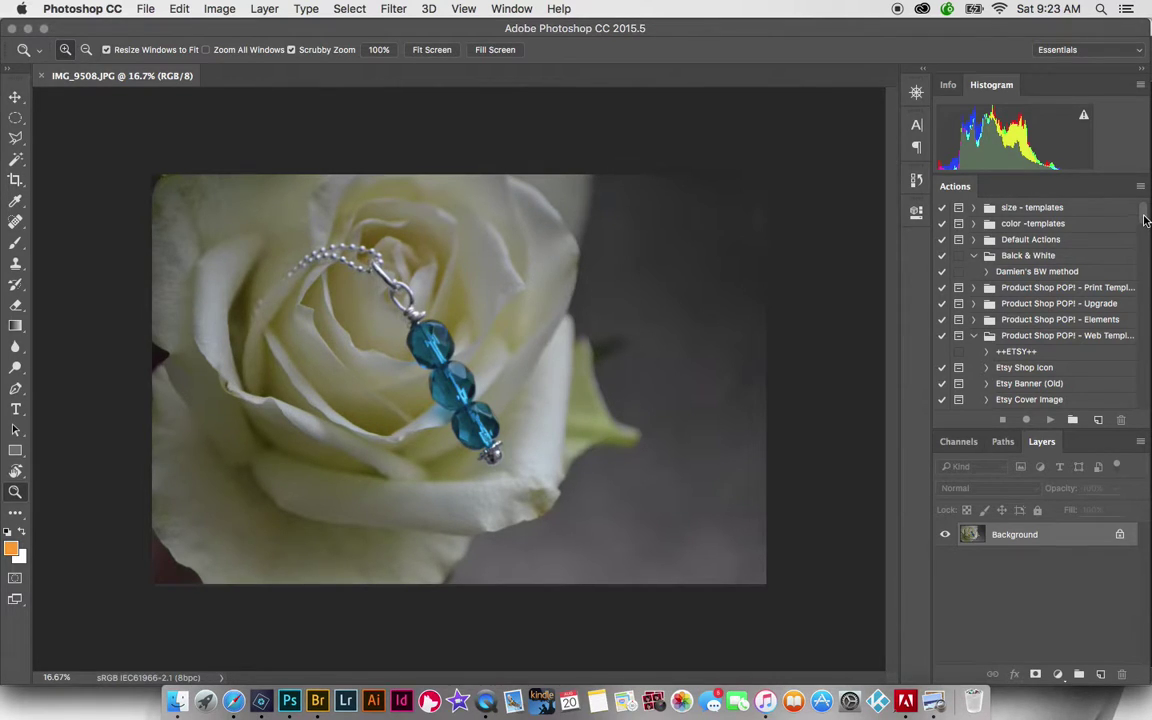
Select the Let There Be Light action in the Actions panel.
mouse_move(1145, 213)
mouse_down()
mouse_move(1148, 255)
mouse_move(1148, 220)
mouse_up()
drag(1145, 210, 1140, 352)
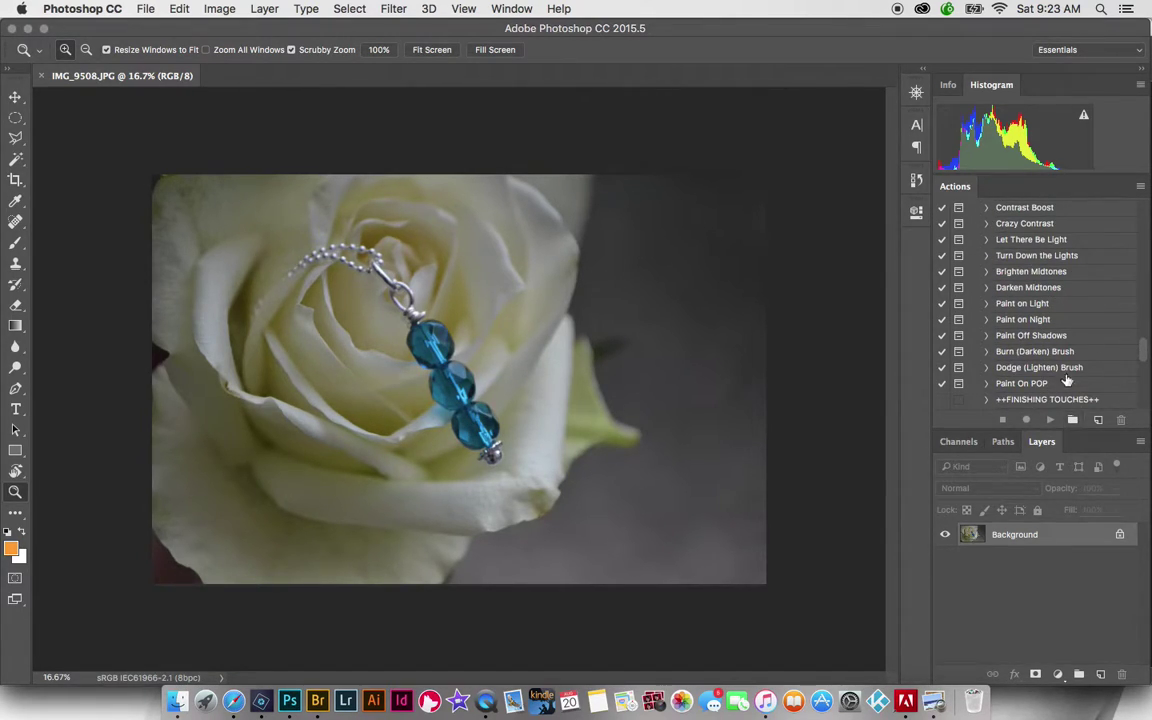
click(1052, 244)
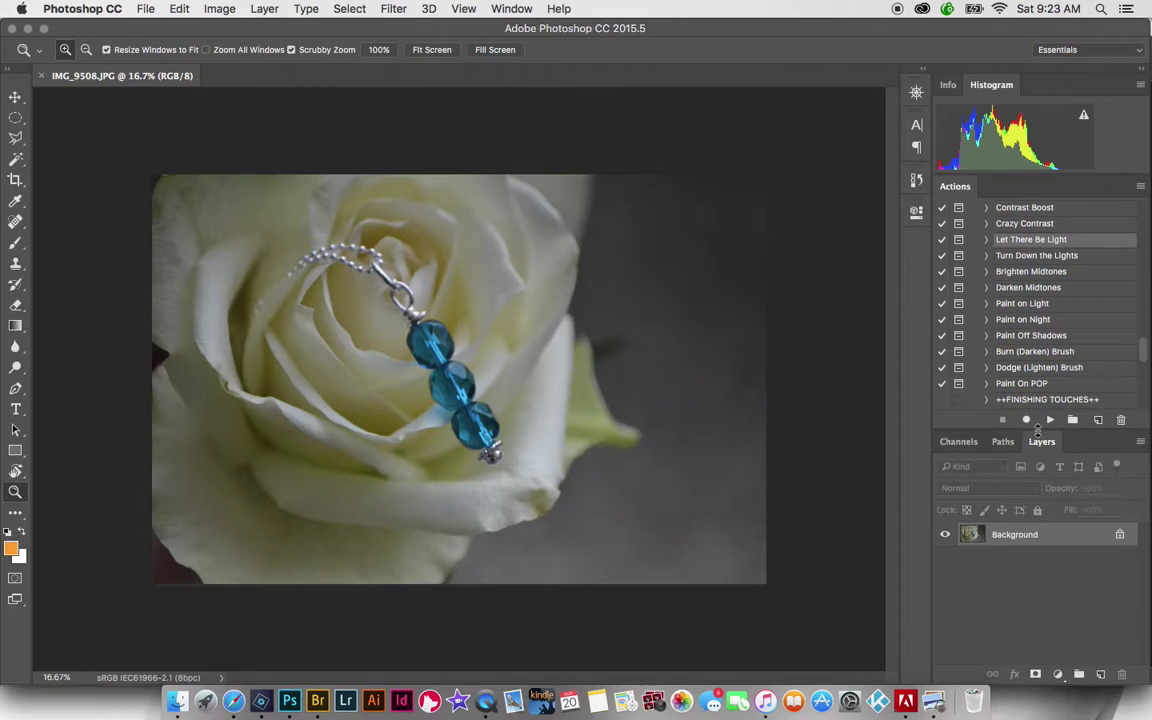
Run the Let There Be Light and Brighten Midtones actions, dismissing their tip messages.
click(1050, 420)
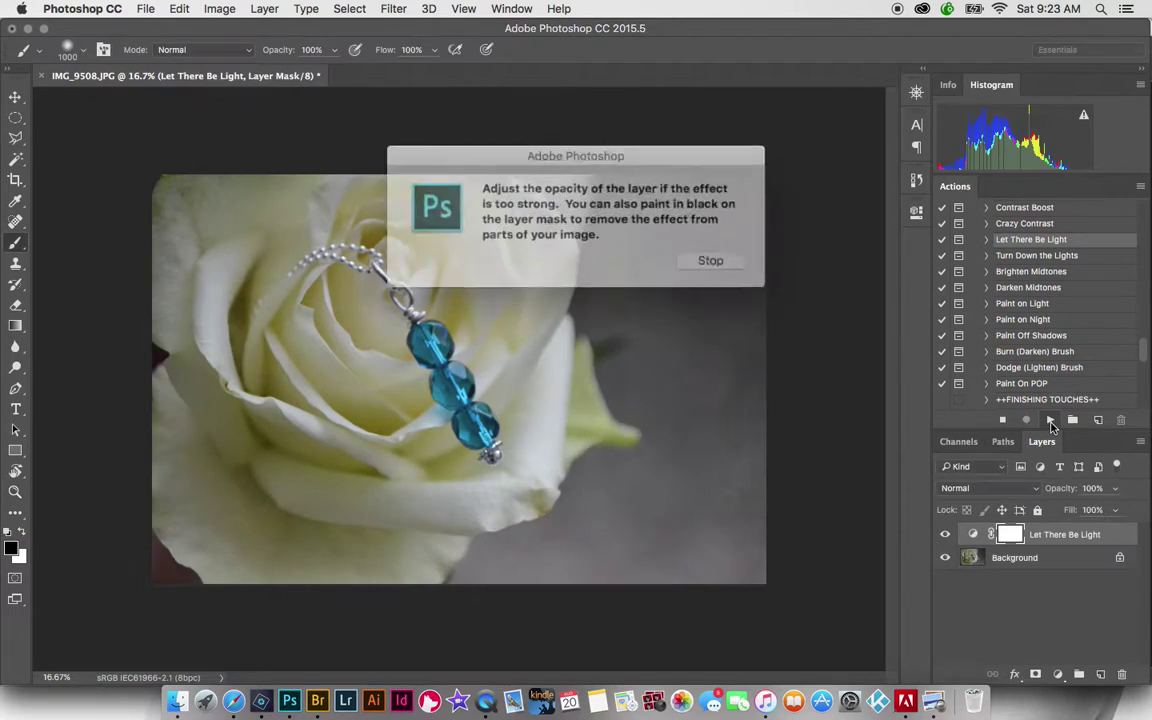
click(695, 257)
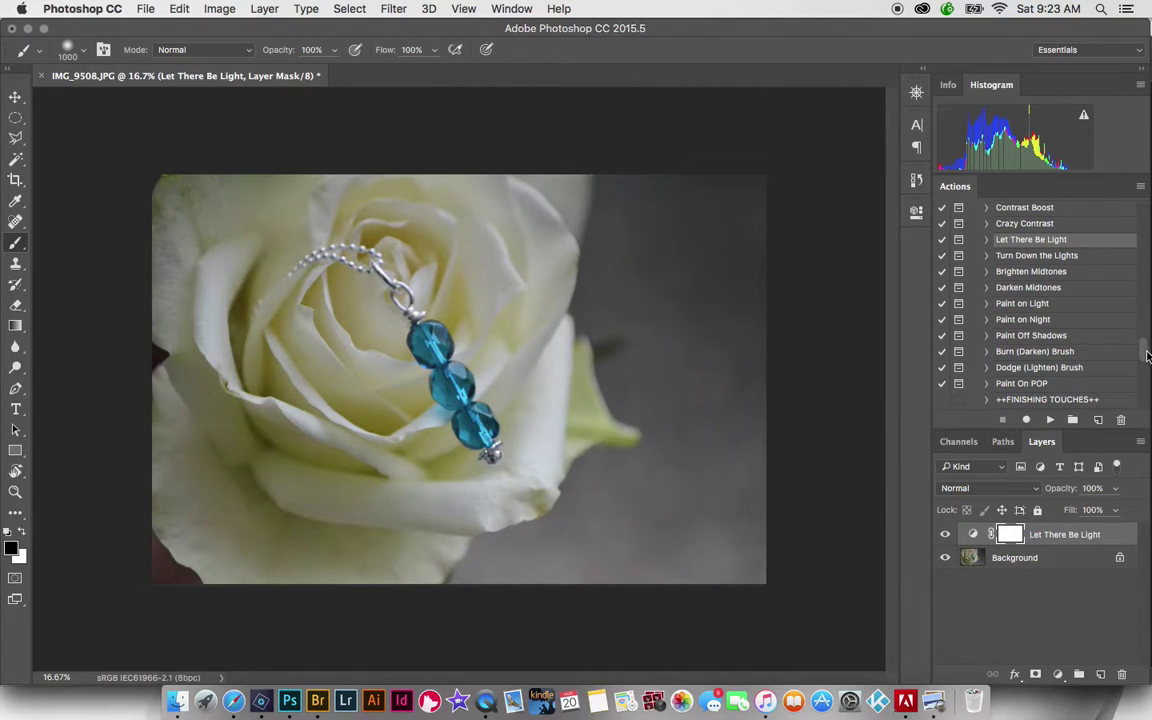
click(1035, 272)
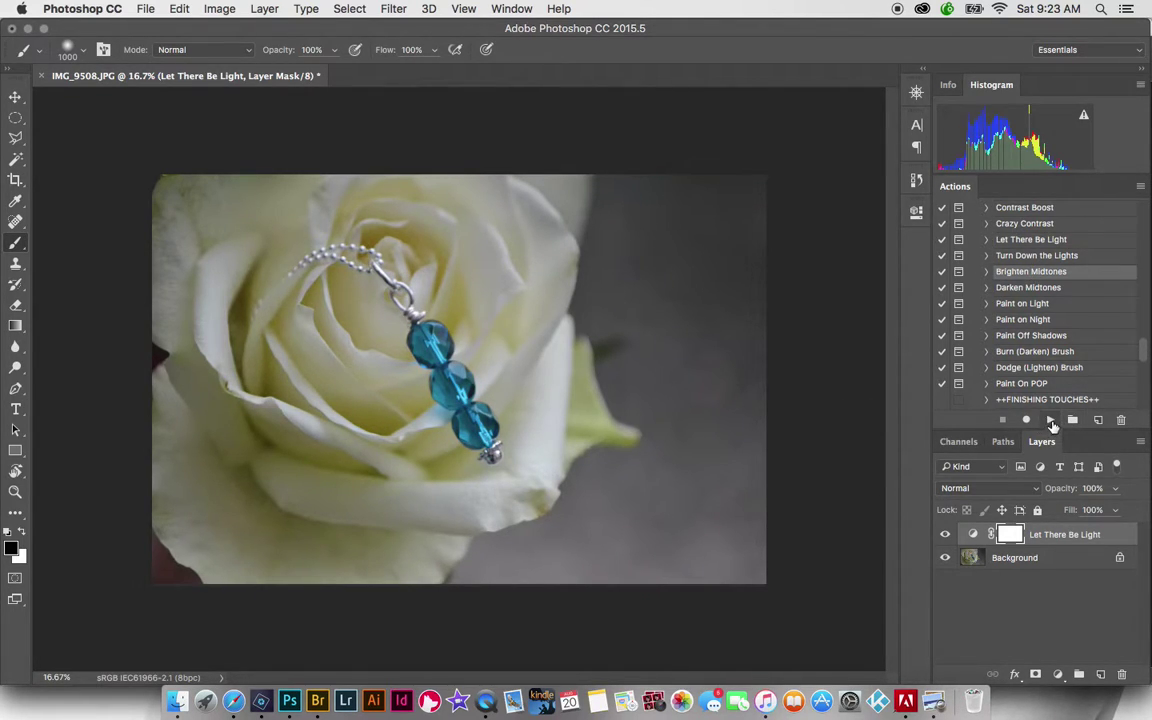
click(1050, 420)
click(695, 253)
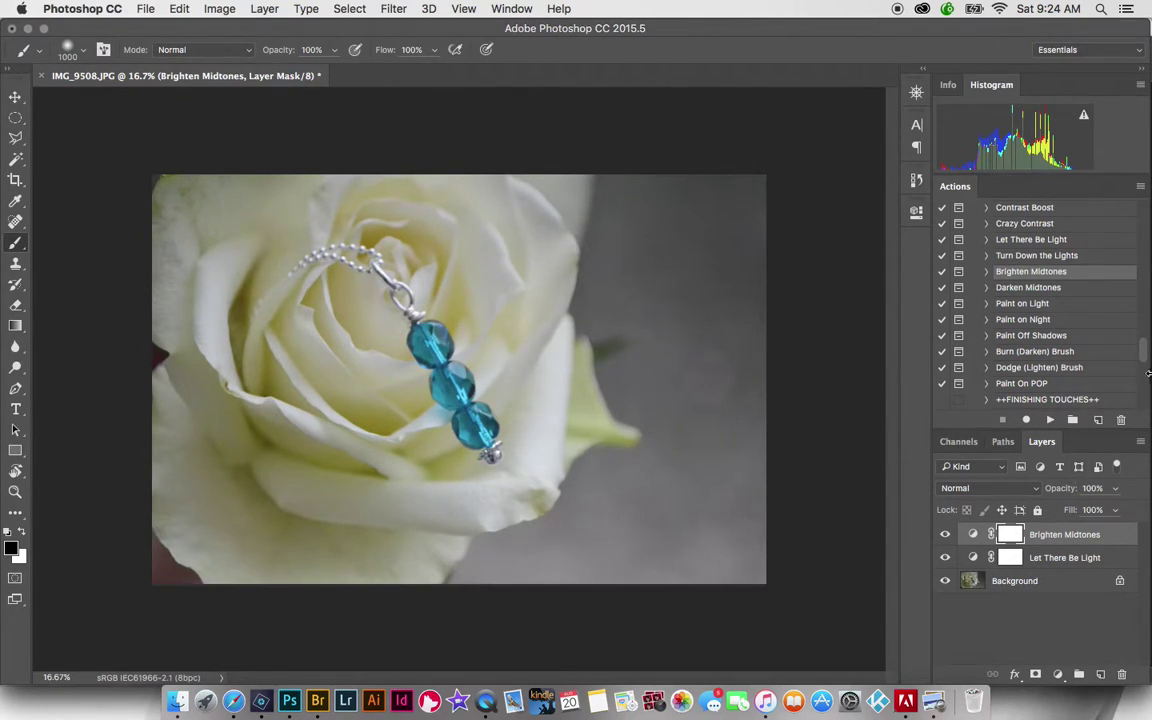
scroll(1147, 360, down, 2)
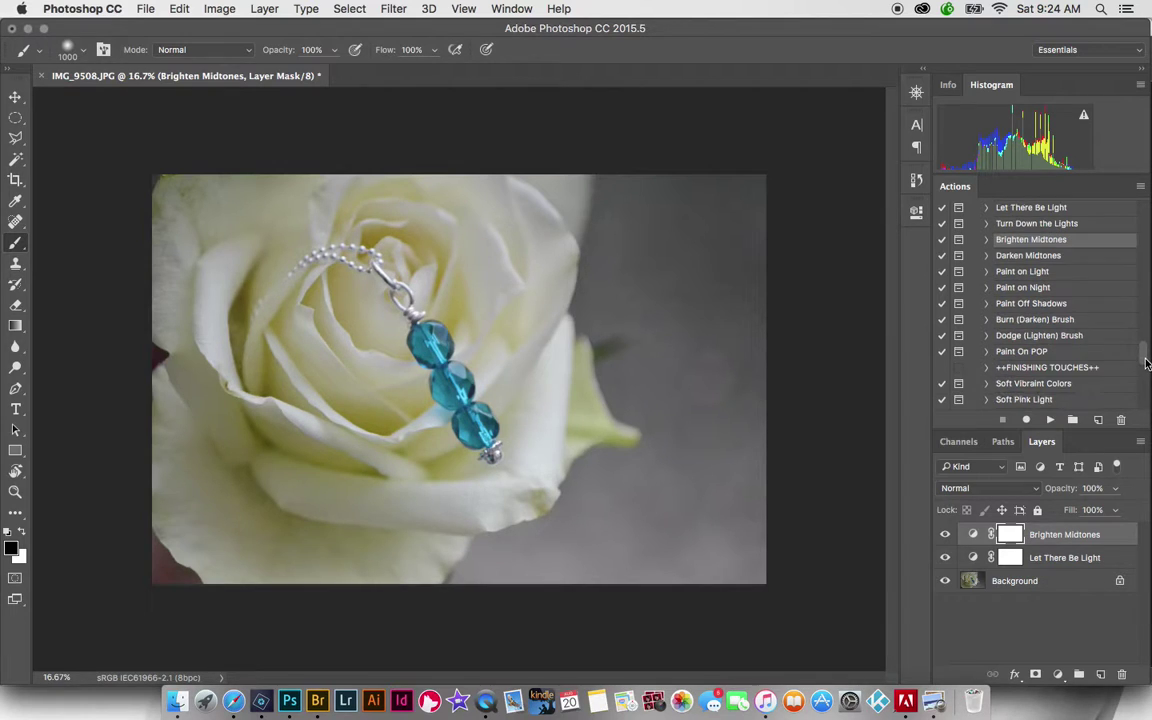
click(1050, 353)
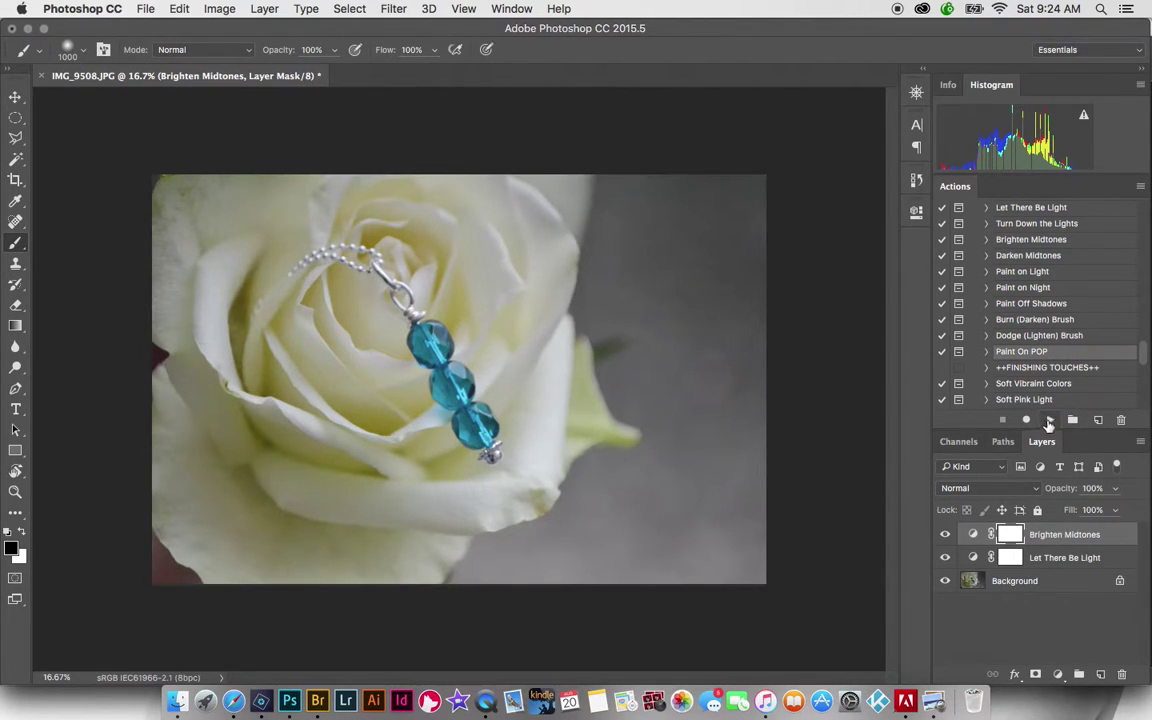
Run Paint On POP and set a 400-pixel brush at about 16% opacity.
click(1050, 420)
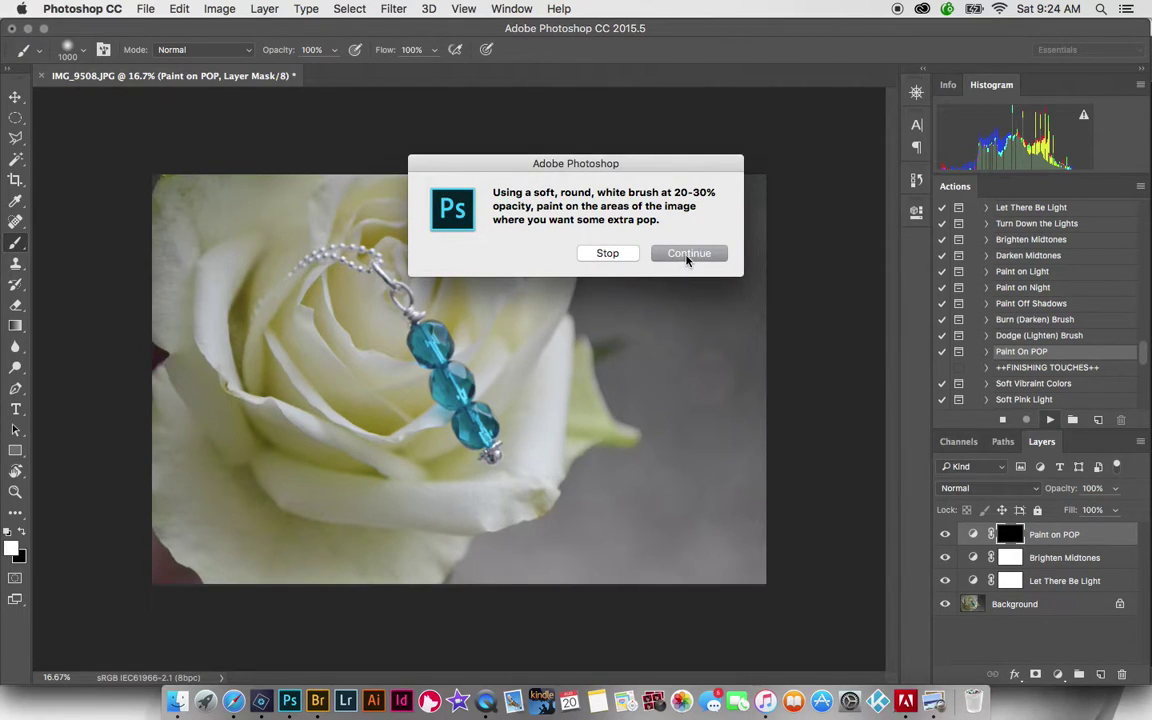
click(608, 253)
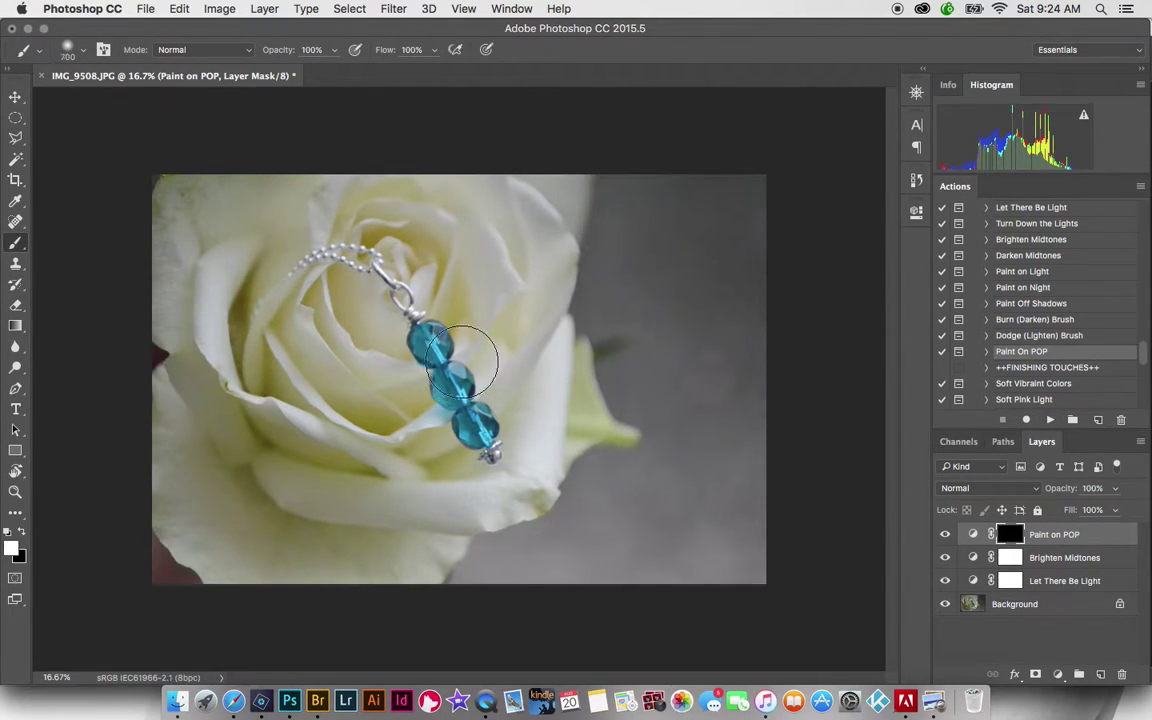
key(bracketleft)
key(bracketleft)
key(bracketleft)
key(bracketleft)
key(bracketleft)
key(bracketleft)
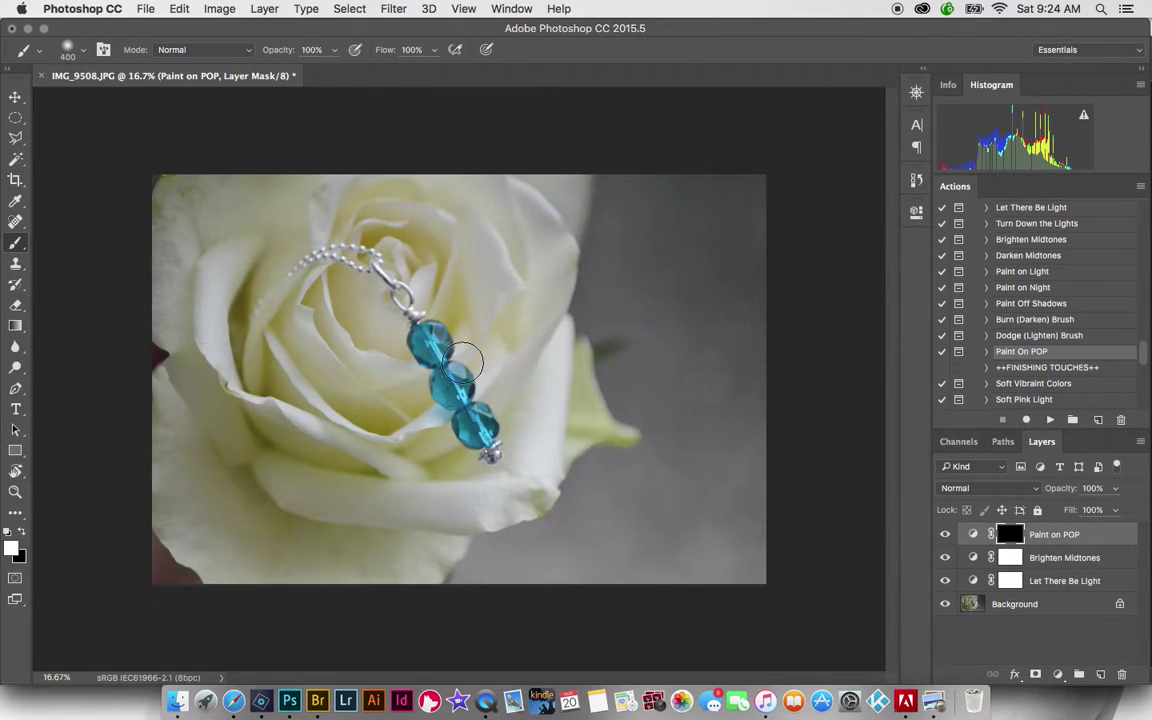
click(334, 50)
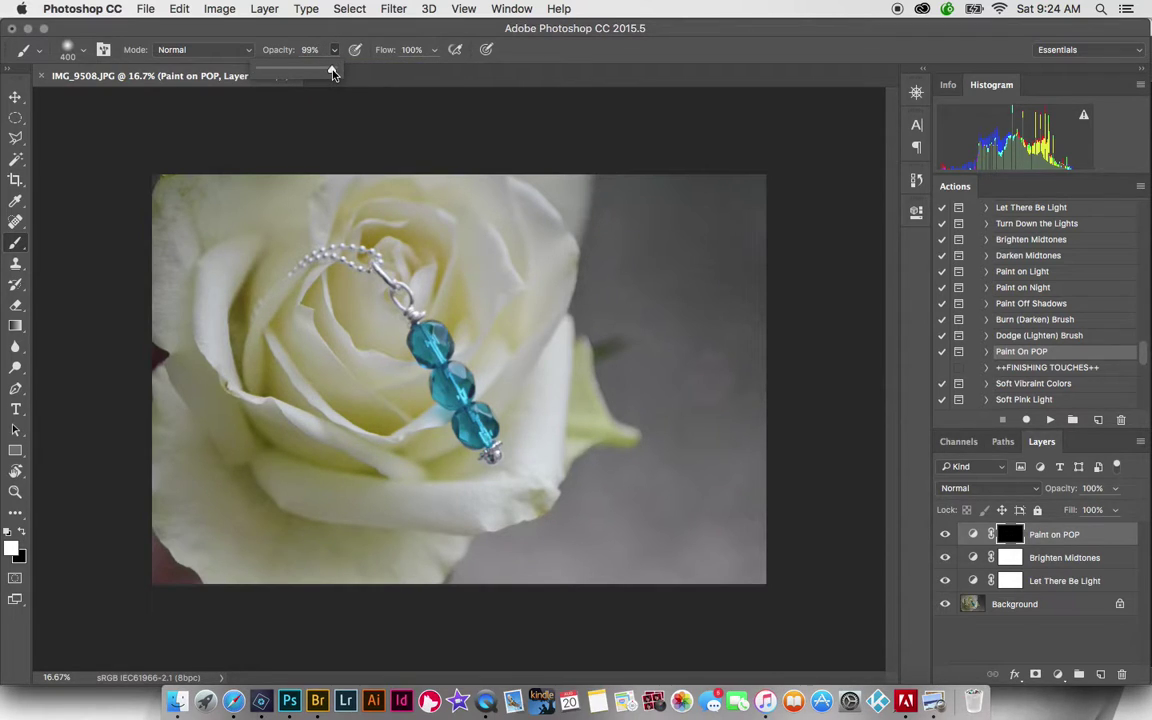
drag(333, 73, 272, 74)
click(84, 55)
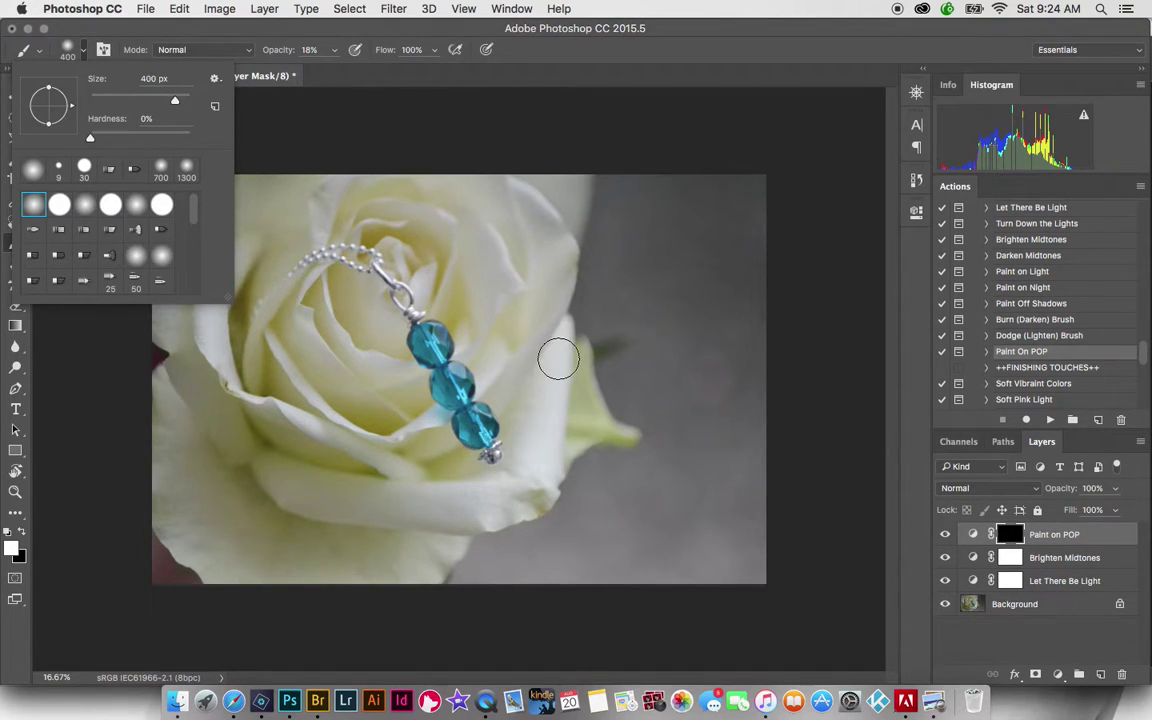
click(395, 318)
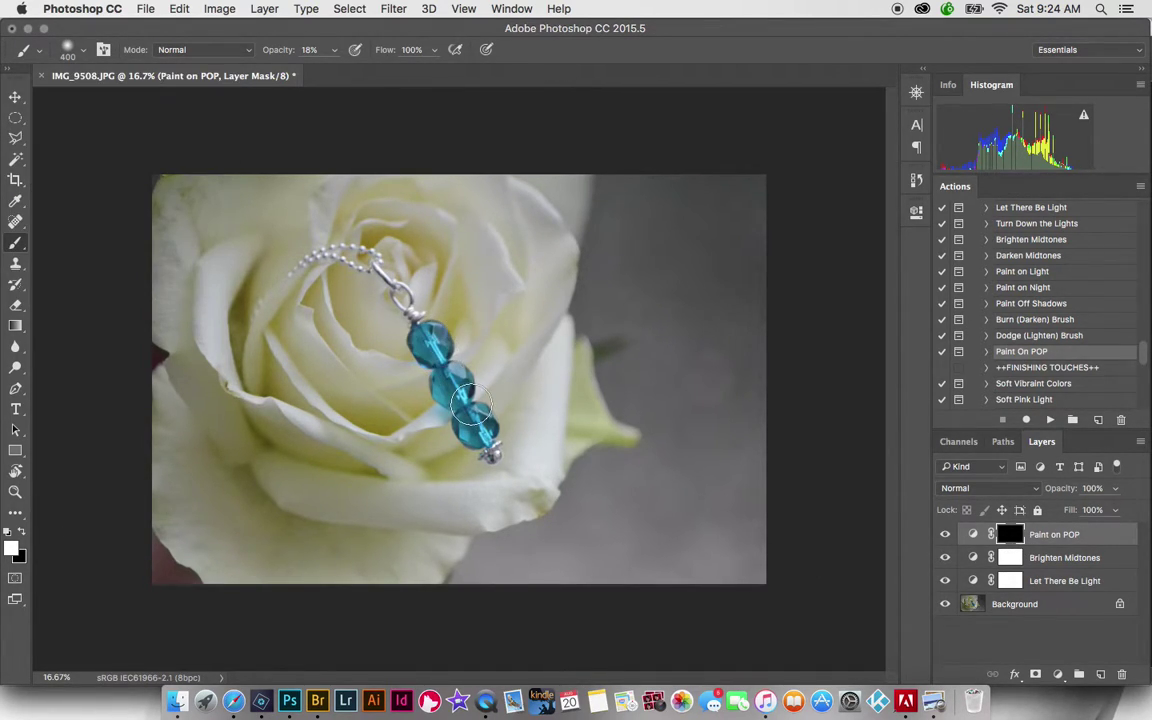
Paint the POP effect onto the beads and toggle the layer to compare.
mouse_move(454, 385)
mouse_down()
mouse_move(428, 380)
mouse_move(385, 305)
mouse_move(437, 366)
mouse_move(436, 392)
mouse_move(403, 337)
mouse_move(447, 350)
mouse_move(418, 366)
mouse_move(396, 318)
mouse_move(445, 338)
mouse_move(419, 298)
mouse_move(310, 228)
mouse_move(381, 311)
mouse_up()
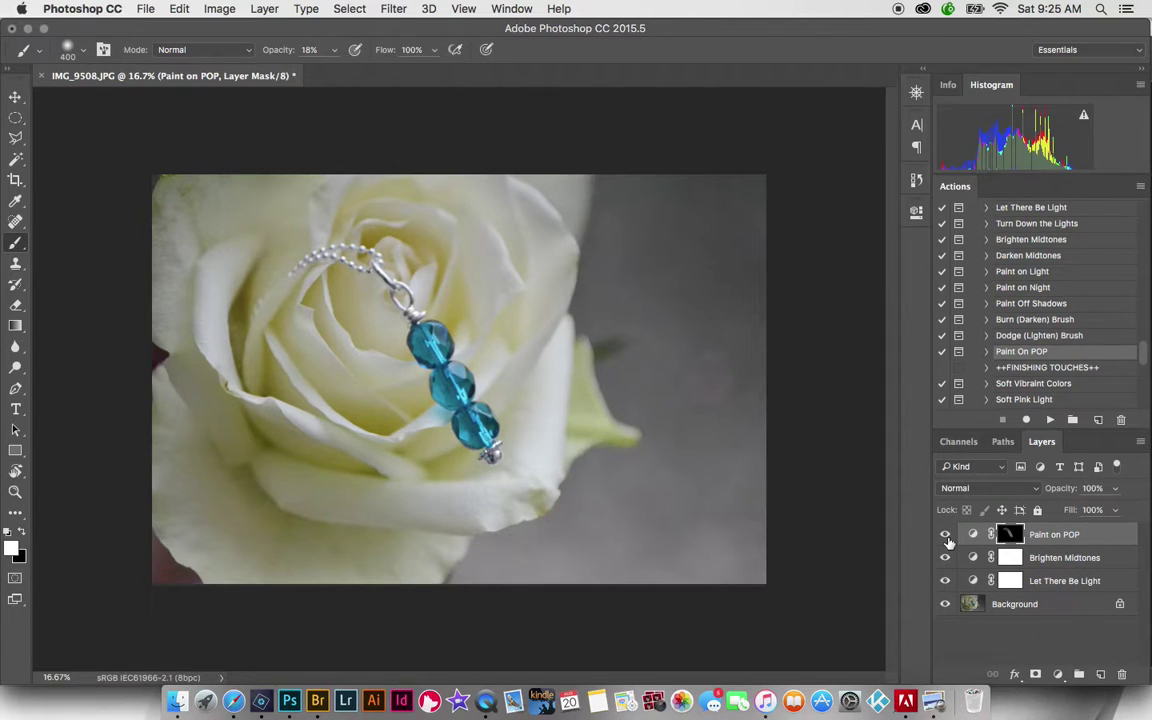
click(946, 537)
click(946, 537)
drag(1146, 362, 1146, 333)
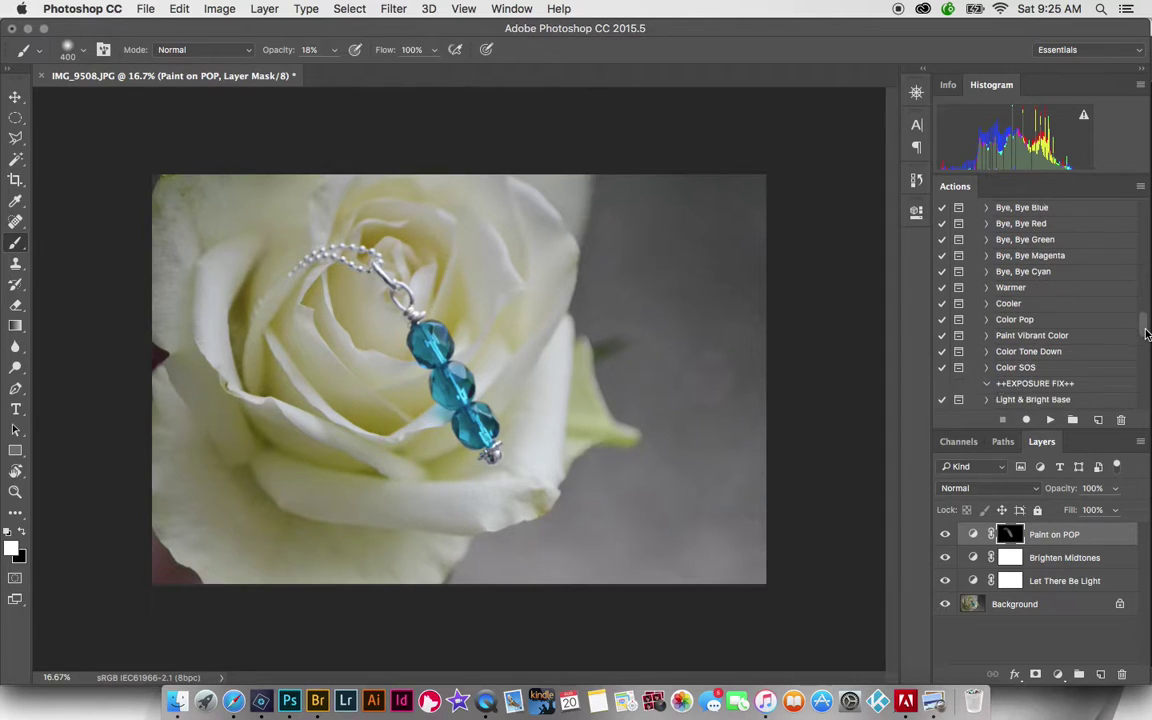
click(1021, 338)
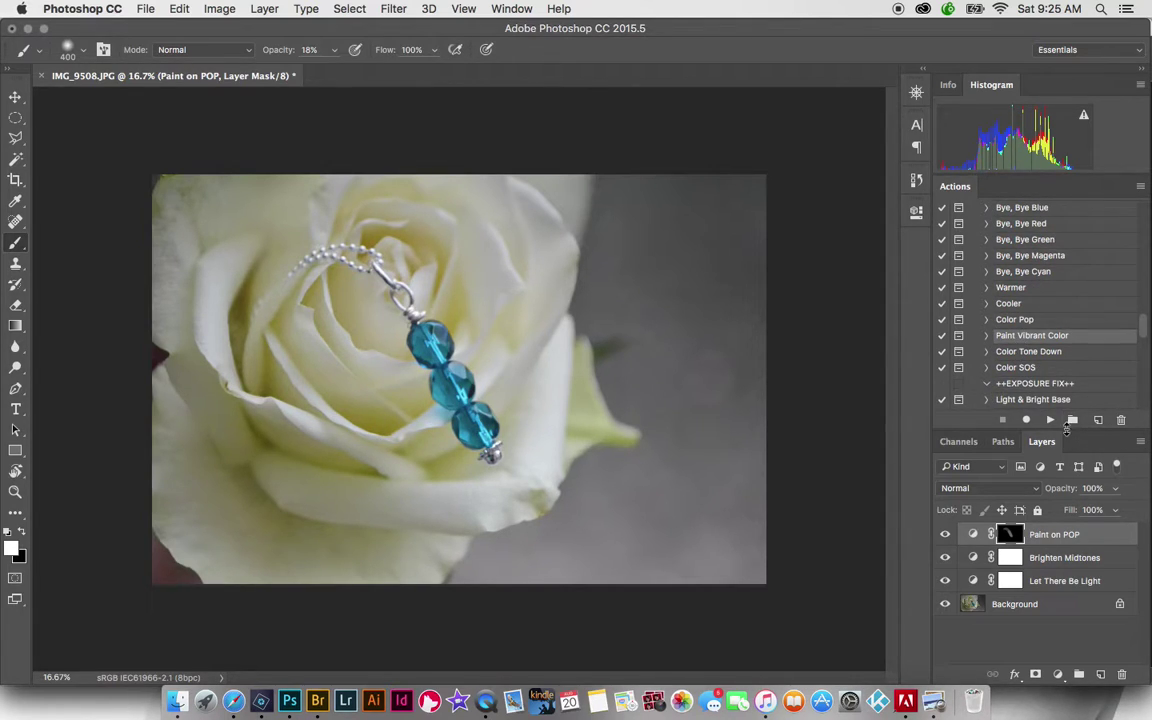
Play the Paint Vibrant Color action and dismiss its painting instructions.
click(1049, 421)
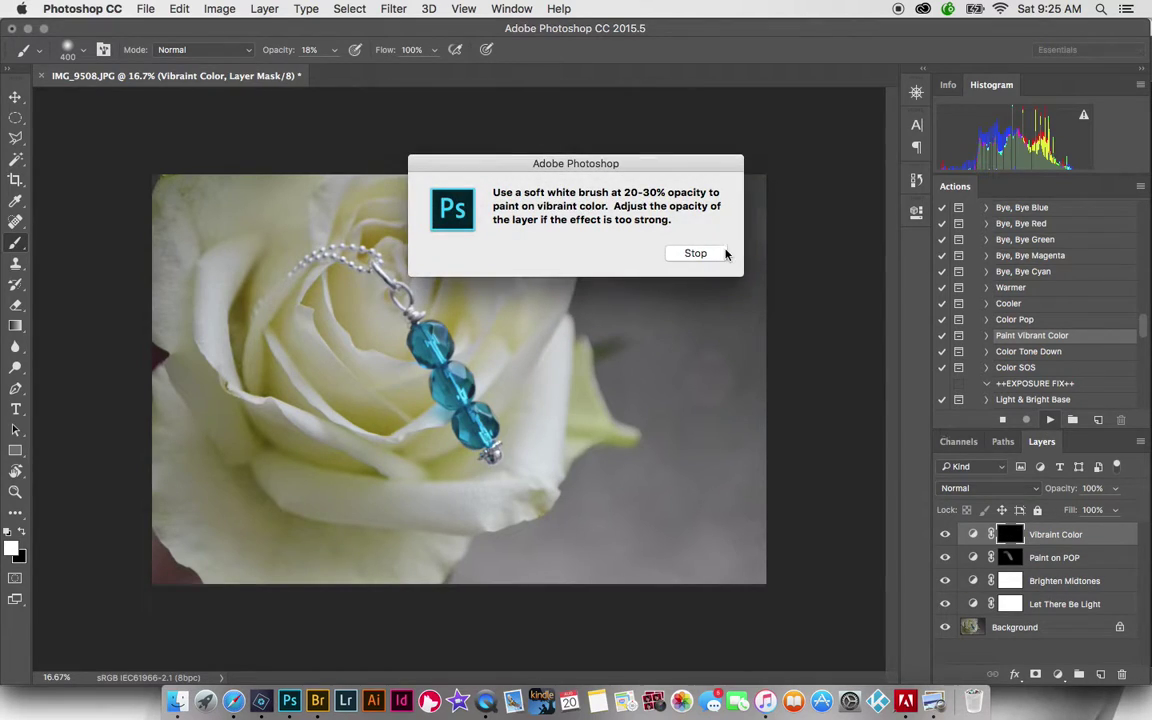
click(698, 252)
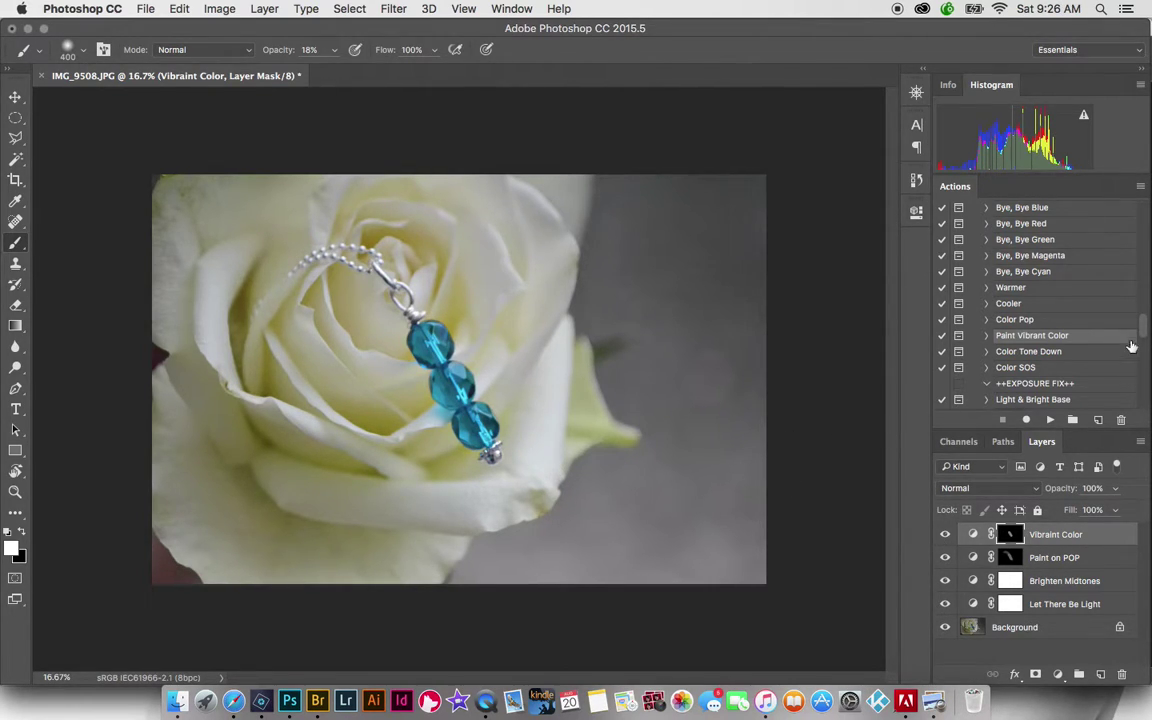
drag(1144, 330, 1148, 376)
Add the Sparkle & Shine group and toggle its visibility to compare.
click(1017, 320)
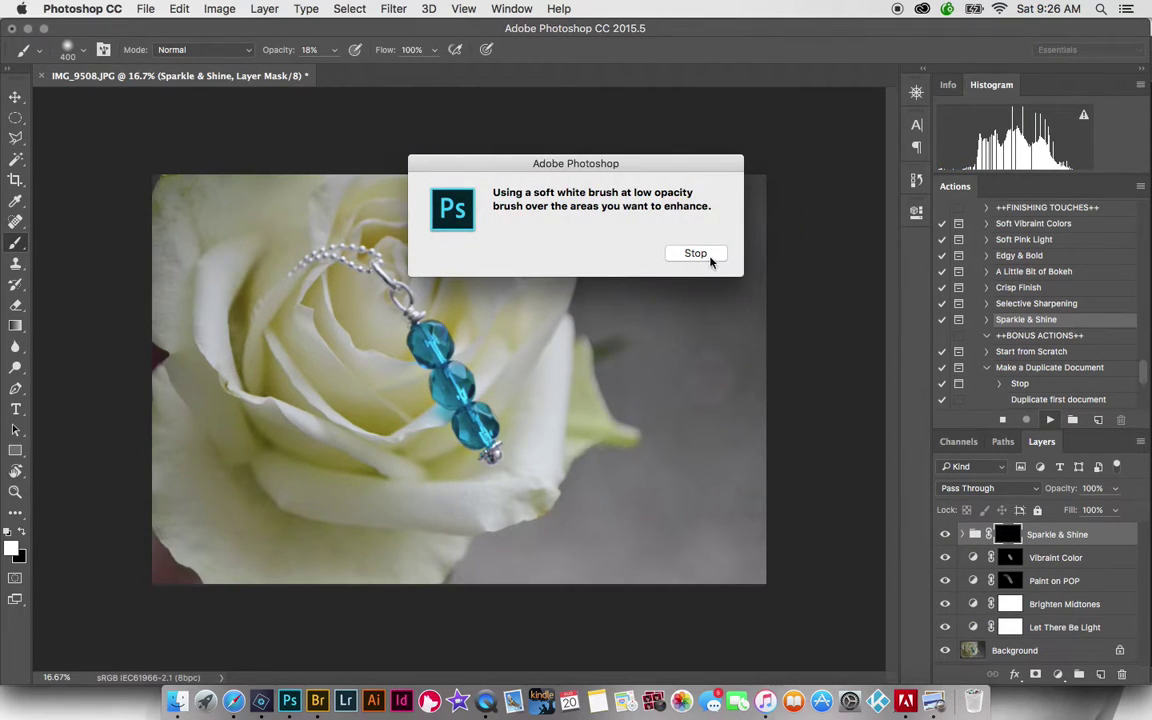
click(696, 254)
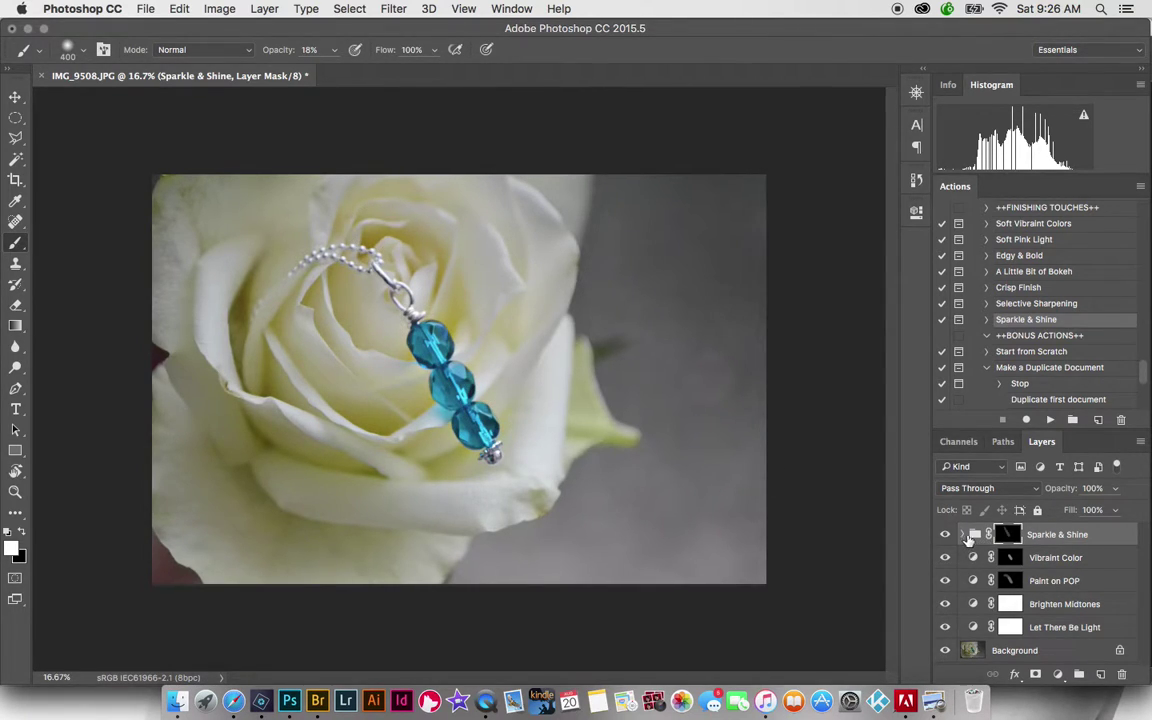
click(946, 536)
click(946, 536)
With a larger brush at 11% opacity, paint a soft glow around the pendant.
key(bracketright)
key(bracketright)
key(bracketright)
key(bracketright)
key(bracketright)
key(bracketright)
key(bracketright)
key(bracketright)
key(bracketright)
key(bracketright)
key(bracketright)
key(bracketright)
key(bracketright)
key(bracketright)
key(bracketright)
key(bracketright)
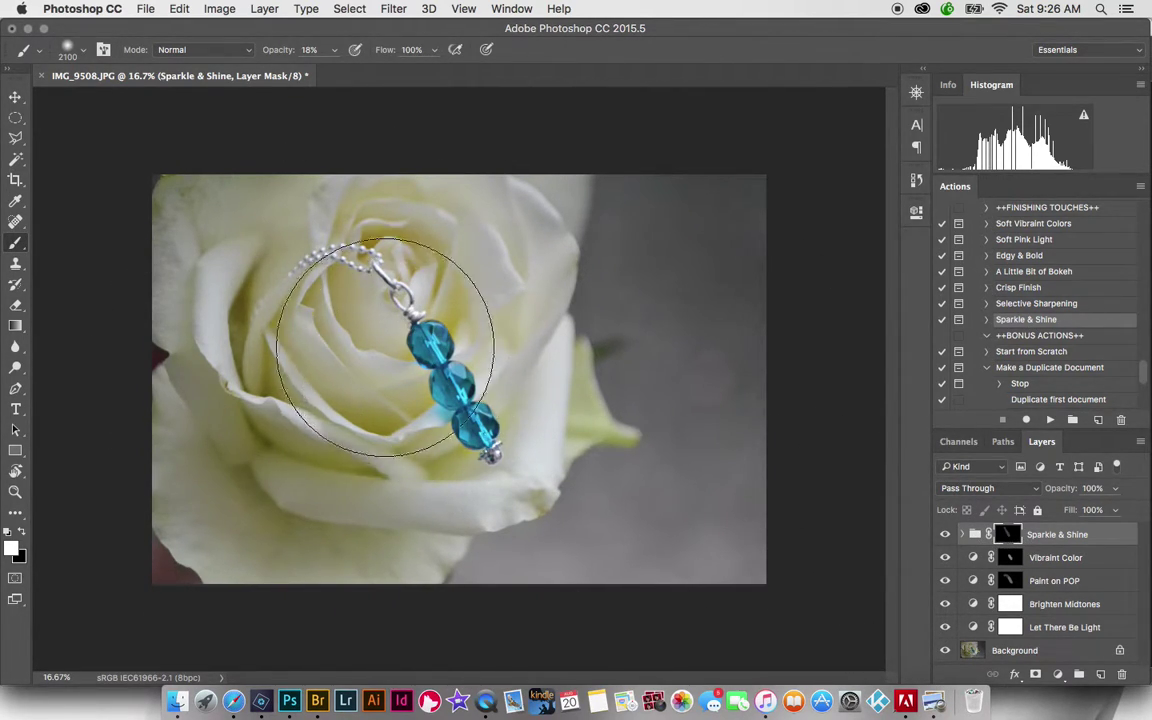
click(335, 51)
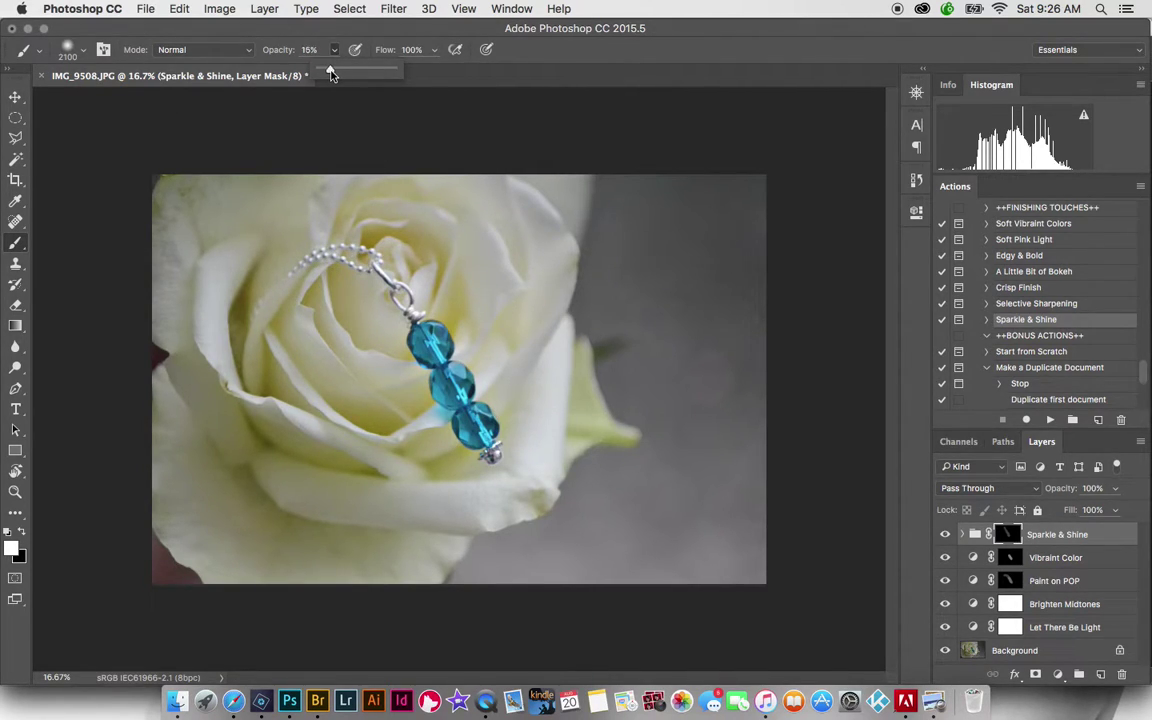
drag(329, 75, 329, 75)
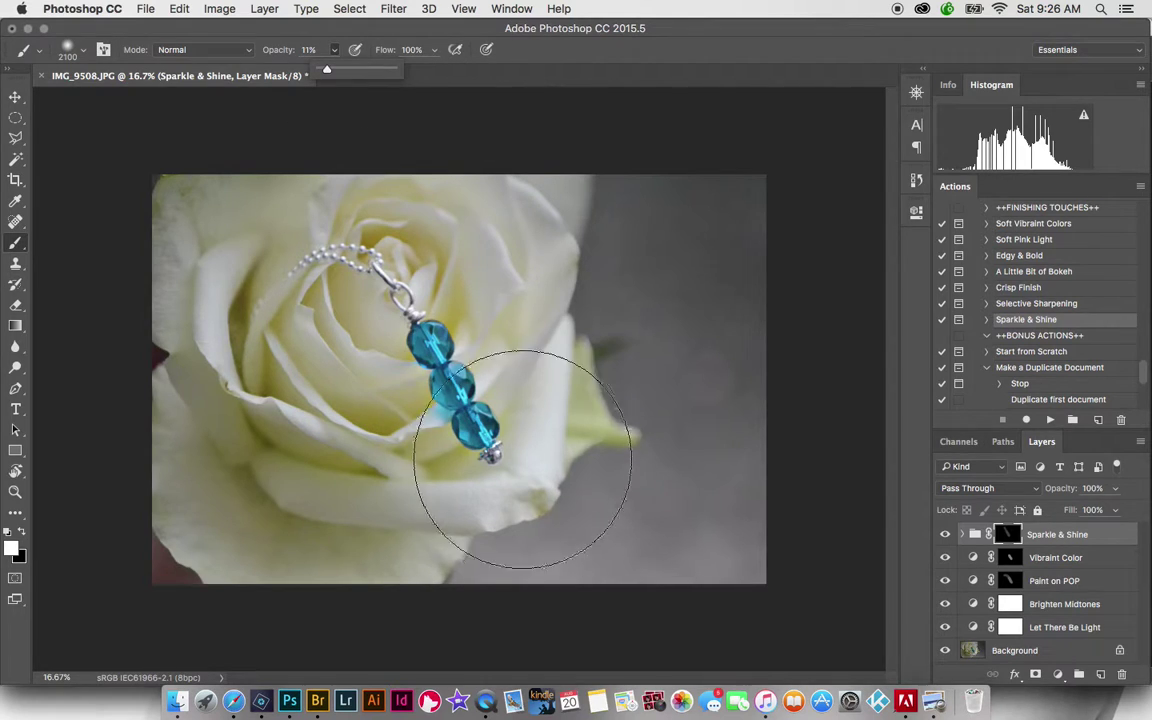
mouse_move(462, 380)
mouse_down()
mouse_move(541, 434)
mouse_move(362, 342)
mouse_move(407, 310)
mouse_move(407, 325)
mouse_move(493, 417)
mouse_move(475, 378)
mouse_up()
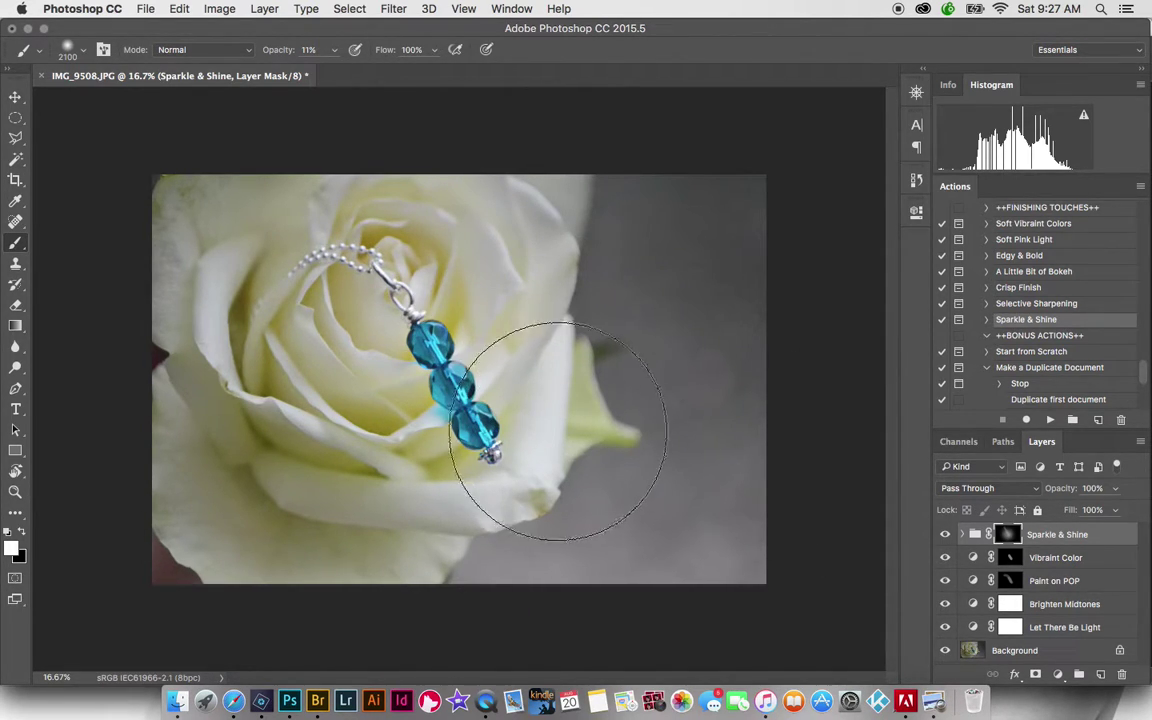
click(945, 535)
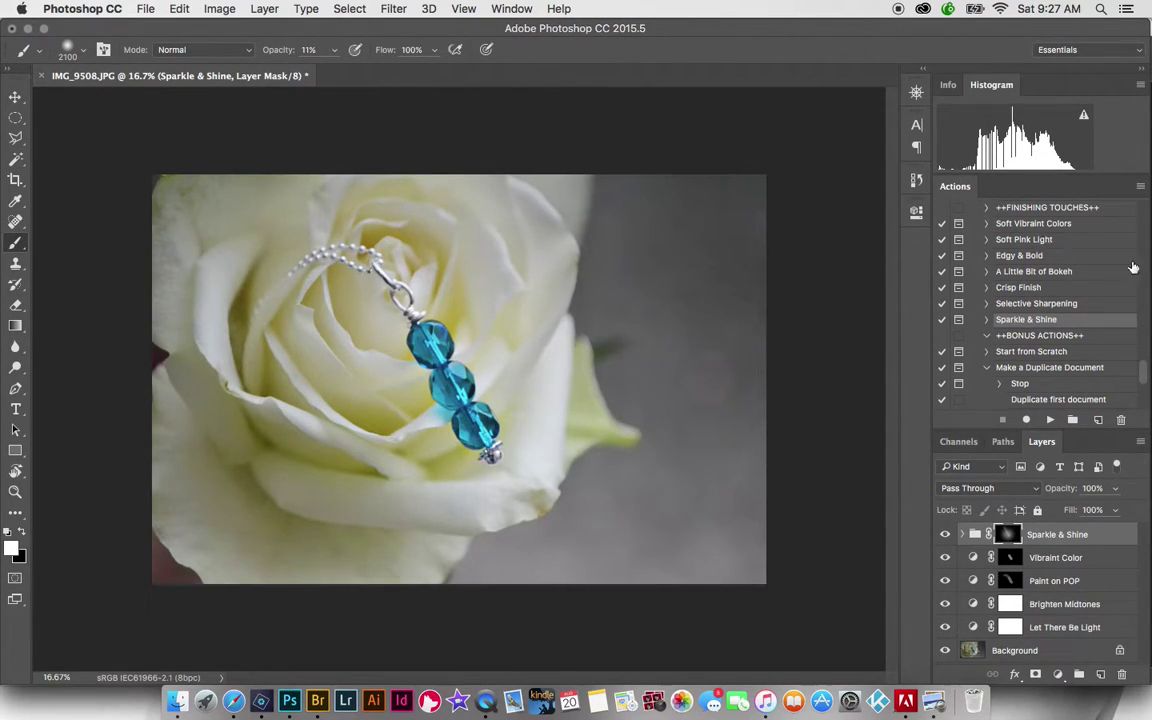
click(1041, 289)
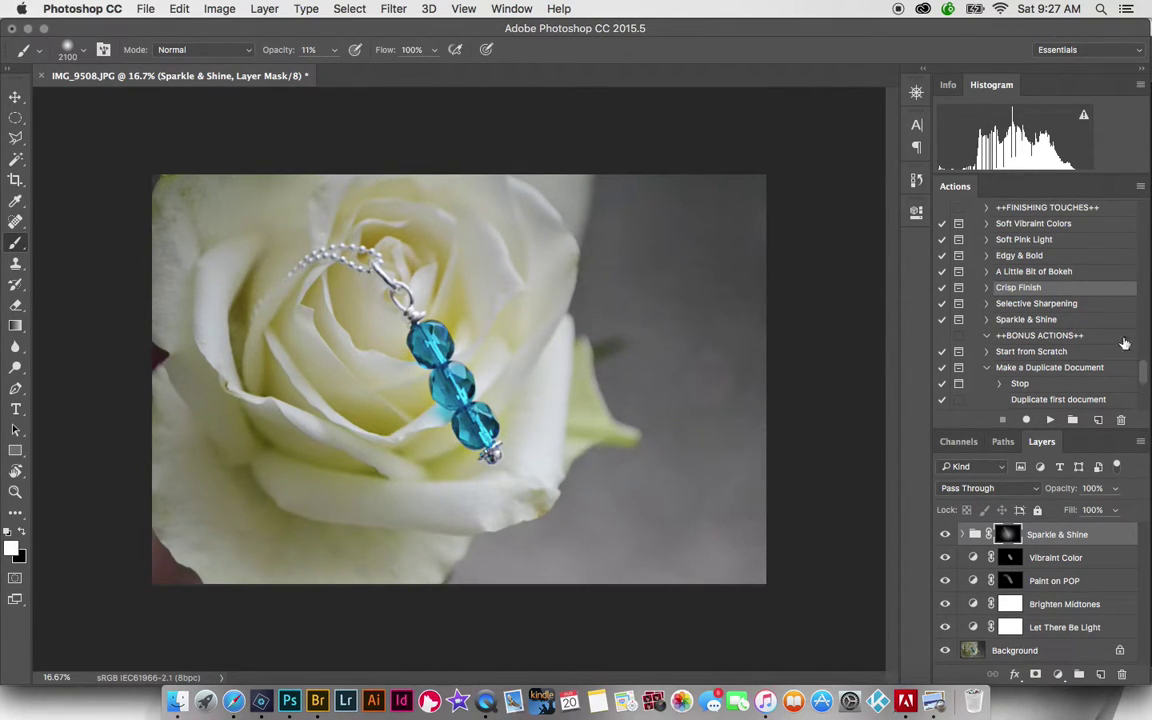
Add the Crisp Finish layer and zoom in on the rose edge to check detail.
click(1049, 420)
click(702, 258)
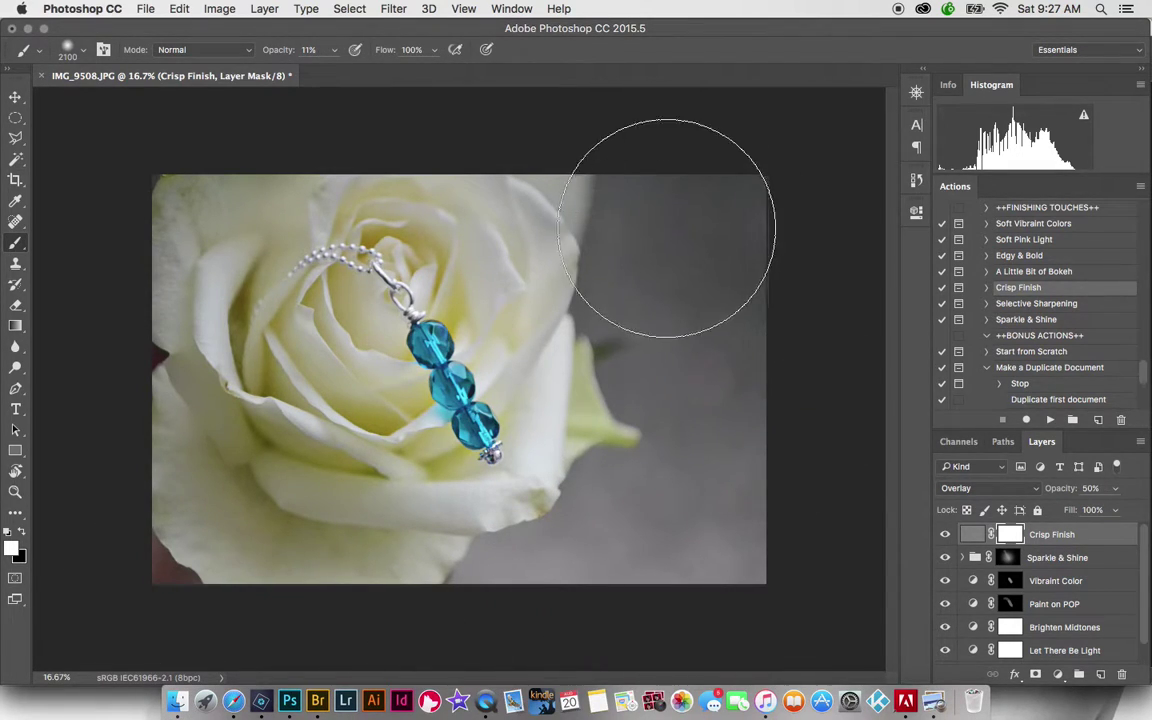
click(15, 490)
drag(622, 191, 896, 486)
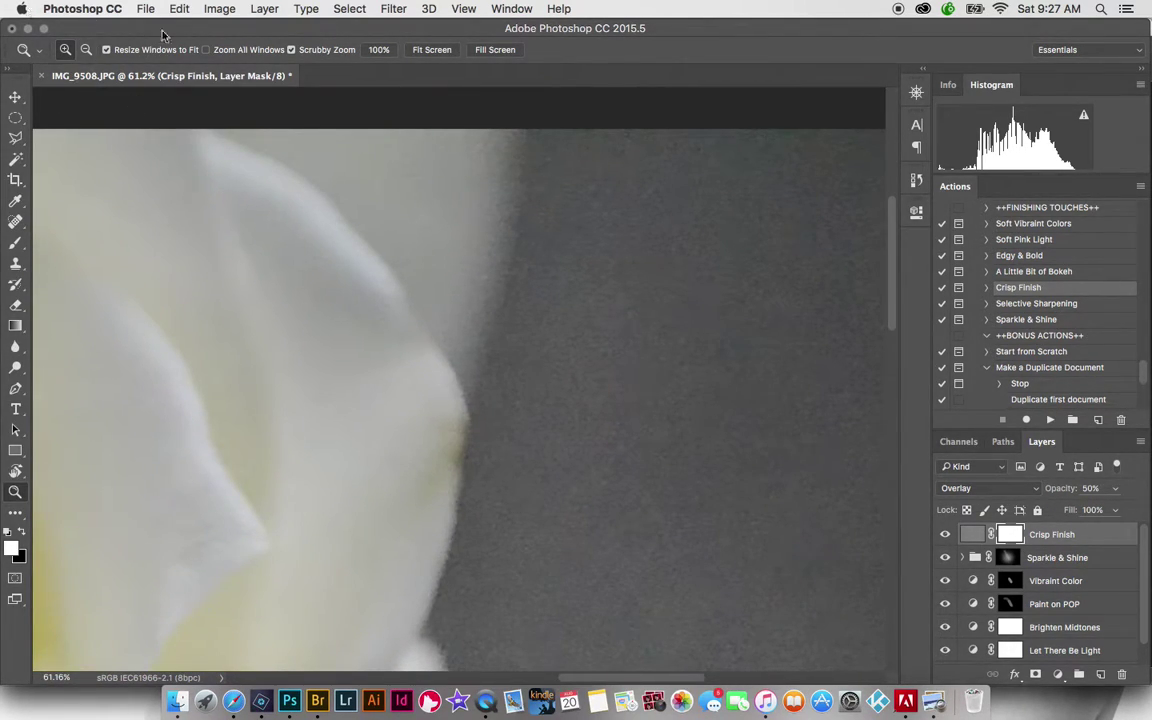
Fit the photo on screen and zoom out one step.
click(447, 50)
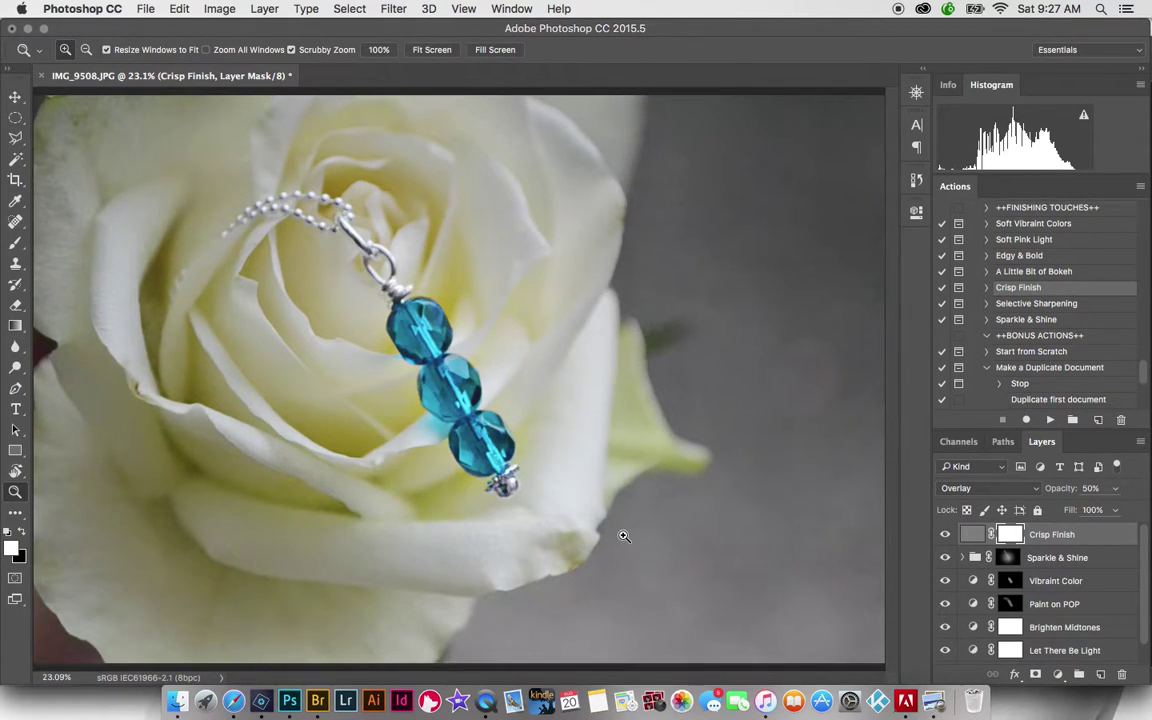
key(super+minus)
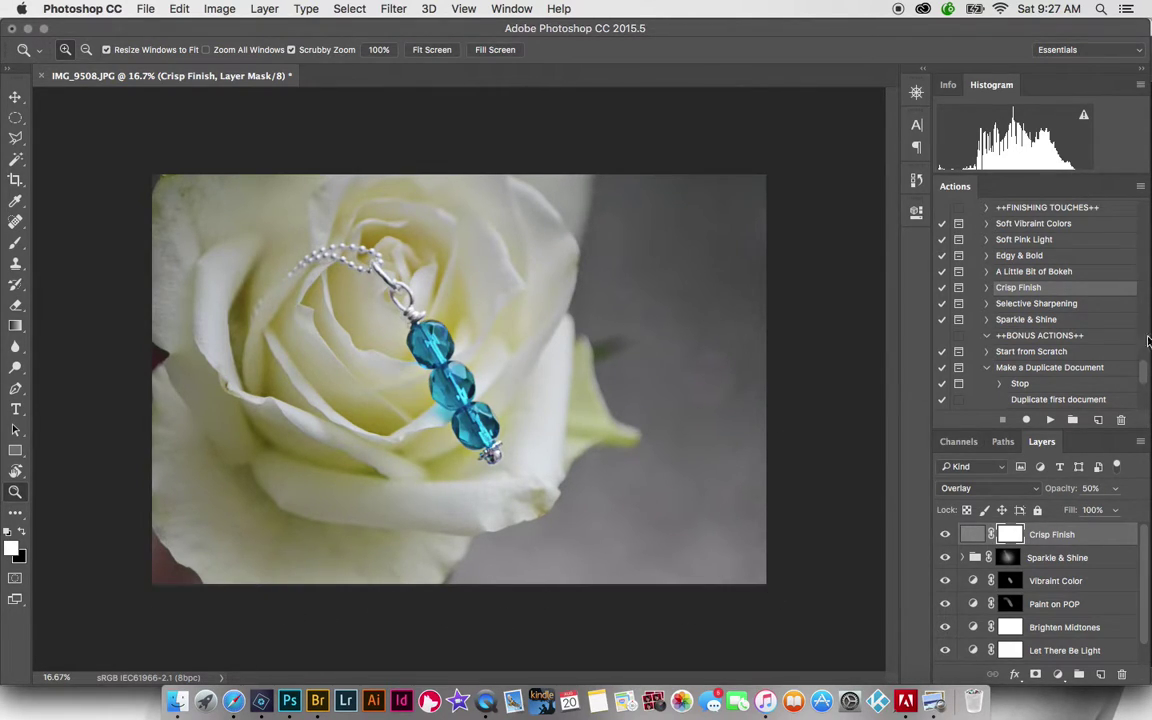
click(1050, 273)
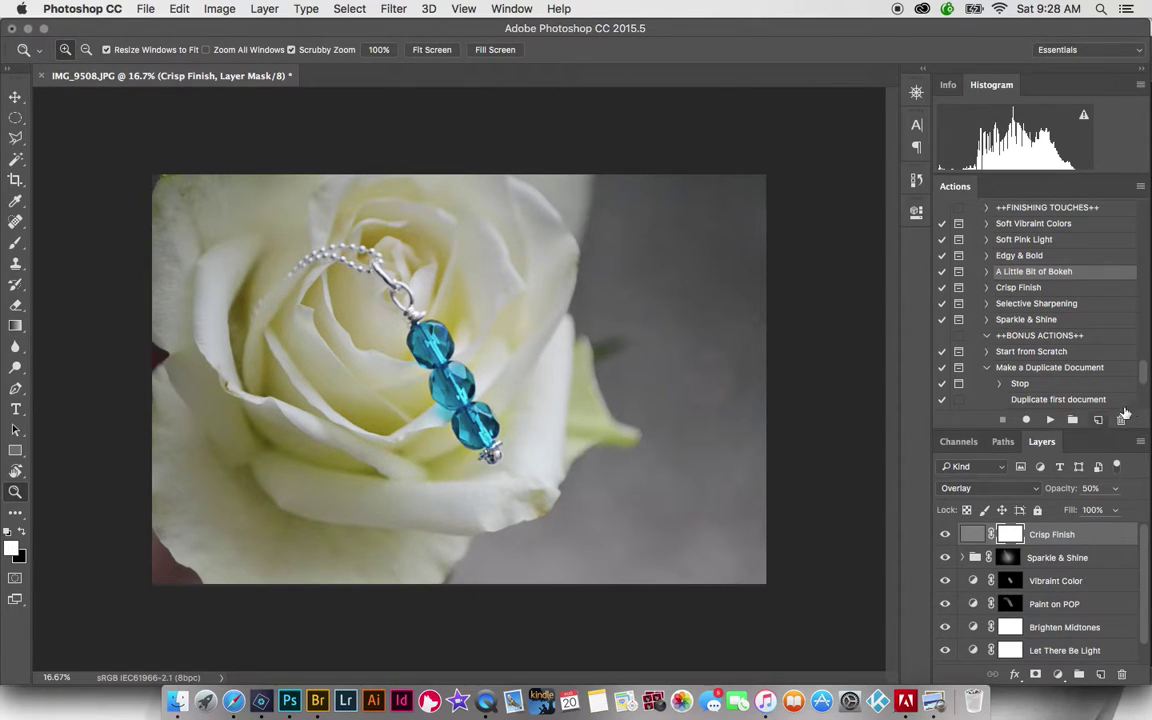
Run A Little Bit of Bokeh and paint bokeh into the grey background beside the rose.
click(1049, 421)
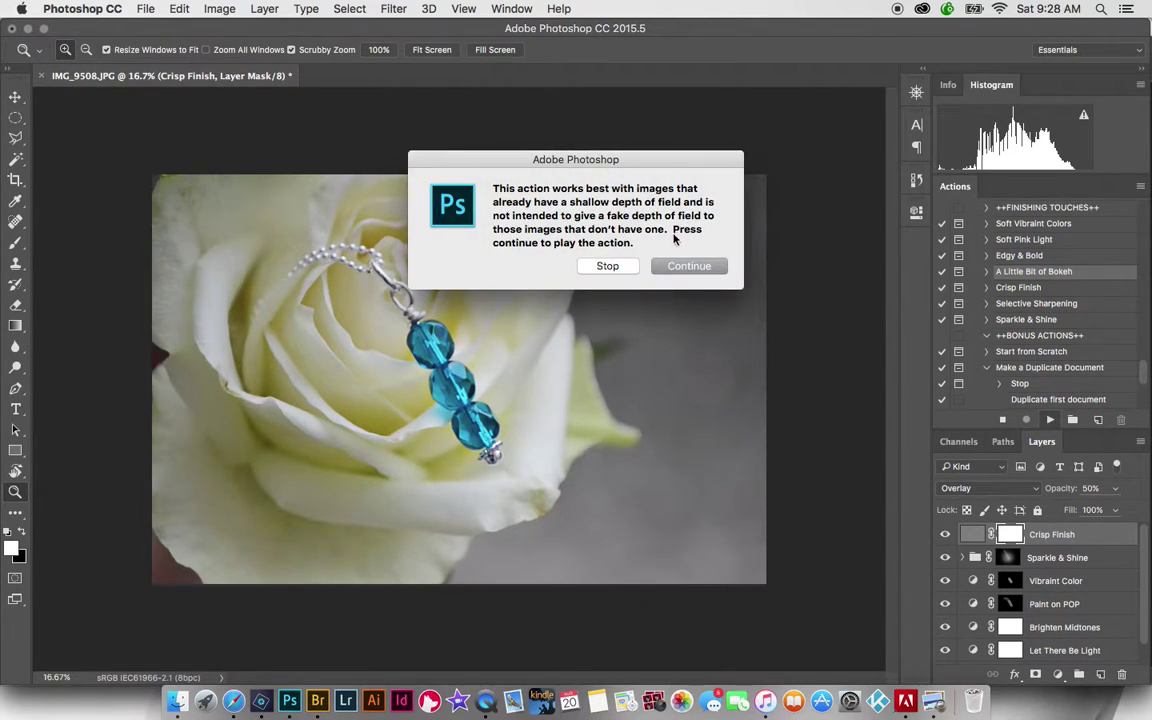
click(681, 267)
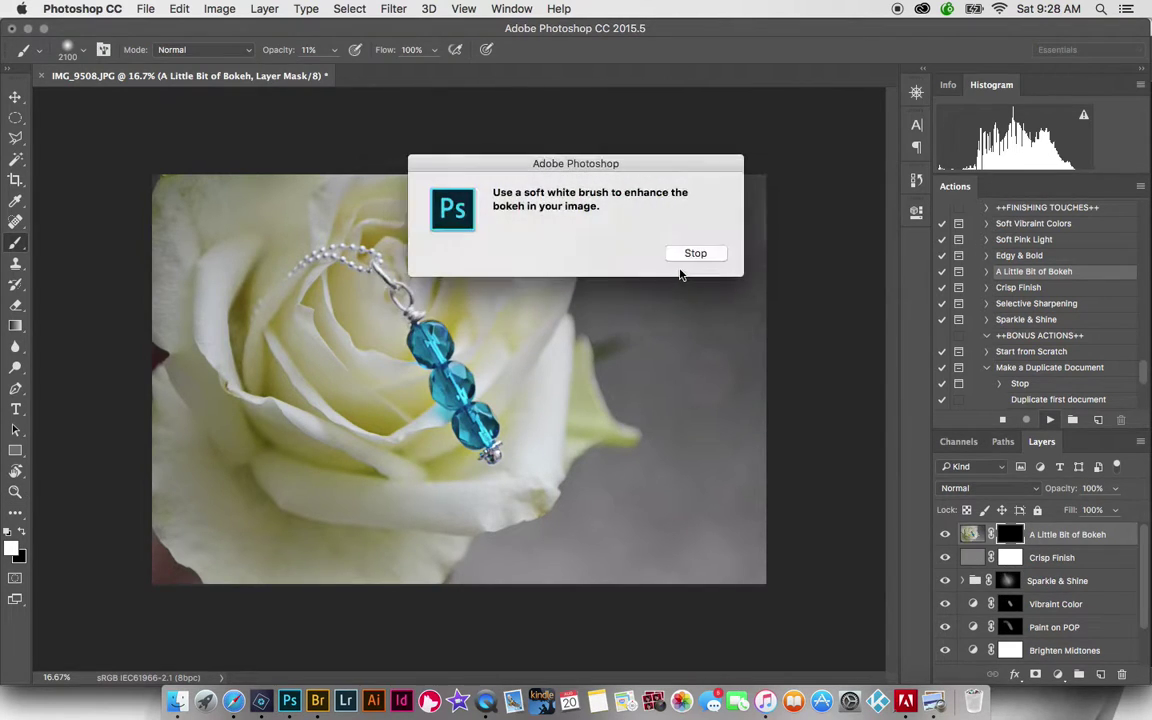
click(696, 255)
mouse_move(730, 269)
mouse_down()
mouse_move(669, 255)
mouse_move(645, 227)
mouse_move(662, 284)
mouse_move(642, 252)
mouse_move(738, 322)
mouse_move(732, 300)
mouse_move(665, 248)
mouse_move(648, 261)
mouse_move(702, 277)
mouse_move(731, 335)
mouse_move(749, 326)
mouse_move(650, 422)
mouse_move(700, 535)
mouse_move(700, 513)
mouse_move(581, 582)
mouse_move(579, 611)
mouse_move(566, 601)
mouse_move(607, 585)
mouse_move(673, 528)
mouse_move(691, 346)
mouse_move(674, 354)
mouse_move(660, 295)
mouse_move(702, 327)
mouse_move(689, 219)
mouse_move(725, 356)
mouse_move(684, 244)
mouse_move(717, 316)
mouse_up()
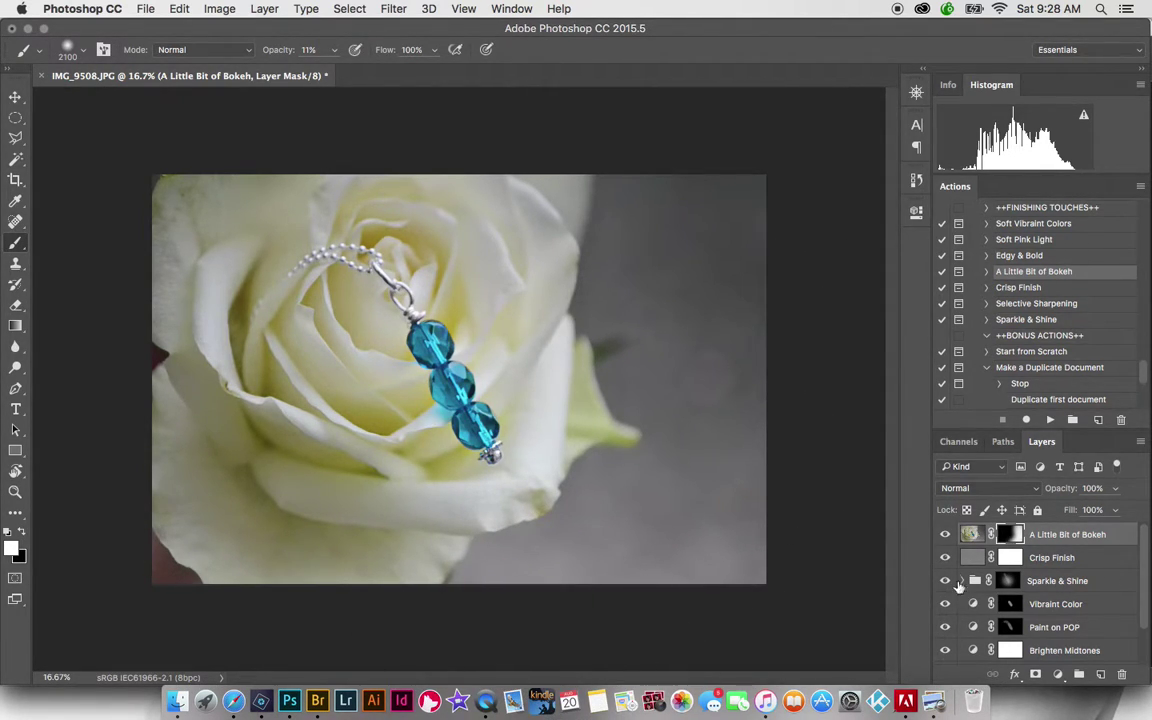
click(946, 535)
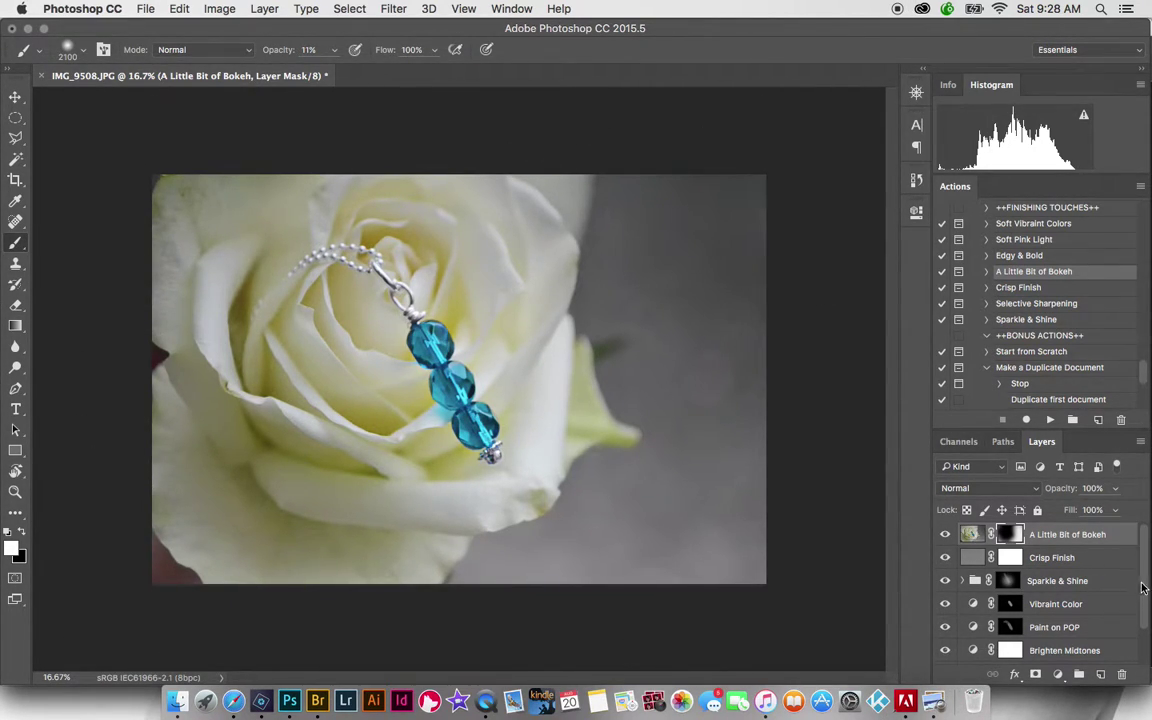
drag(1143, 588, 1145, 633)
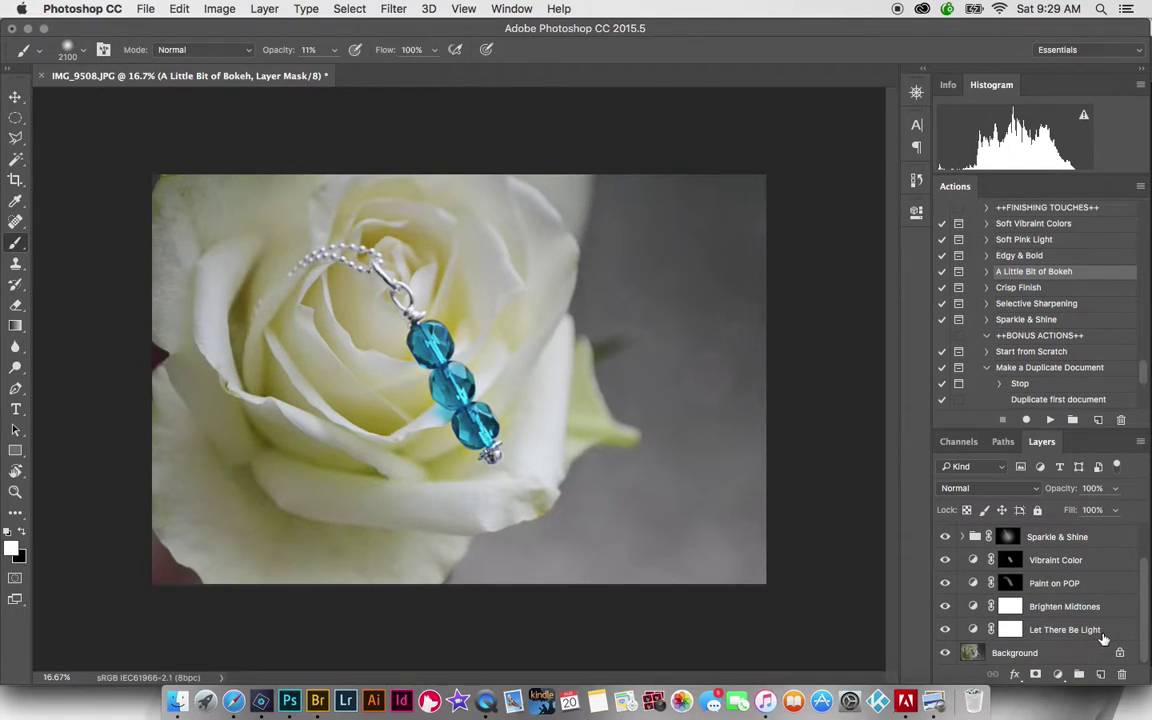
Group every edit layer from Let There Be Light to A Little Bit of Bokeh into Group 1.
click(1110, 636)
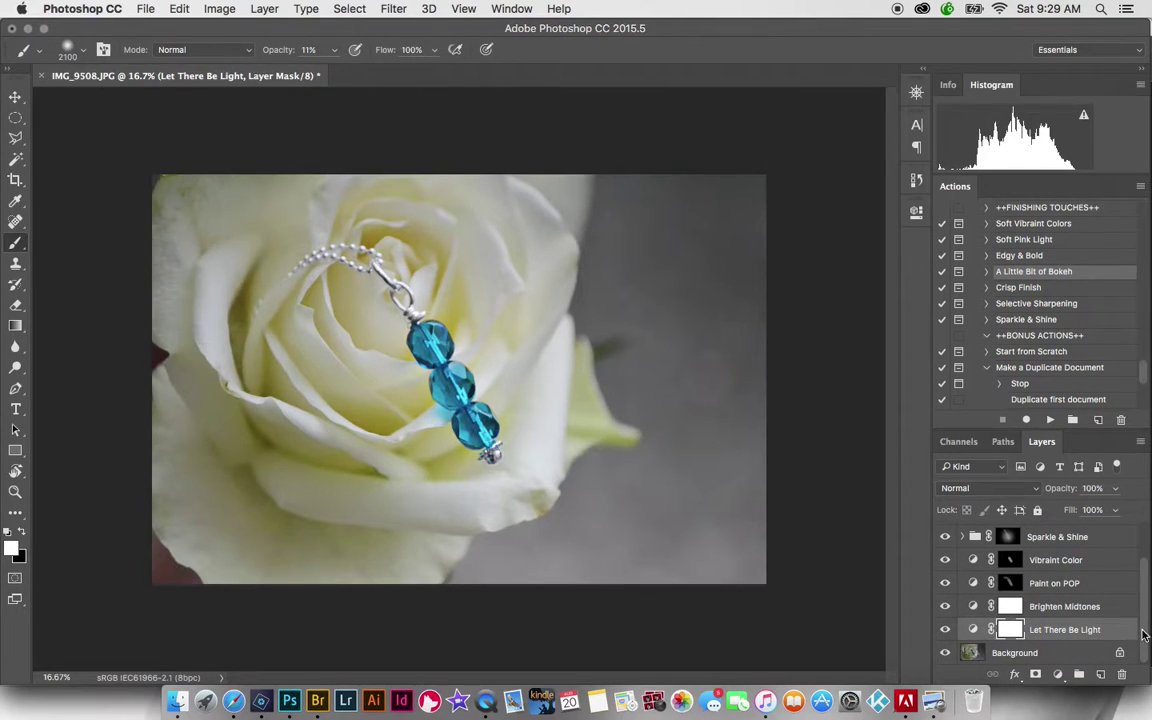
drag(1143, 634, 1149, 563)
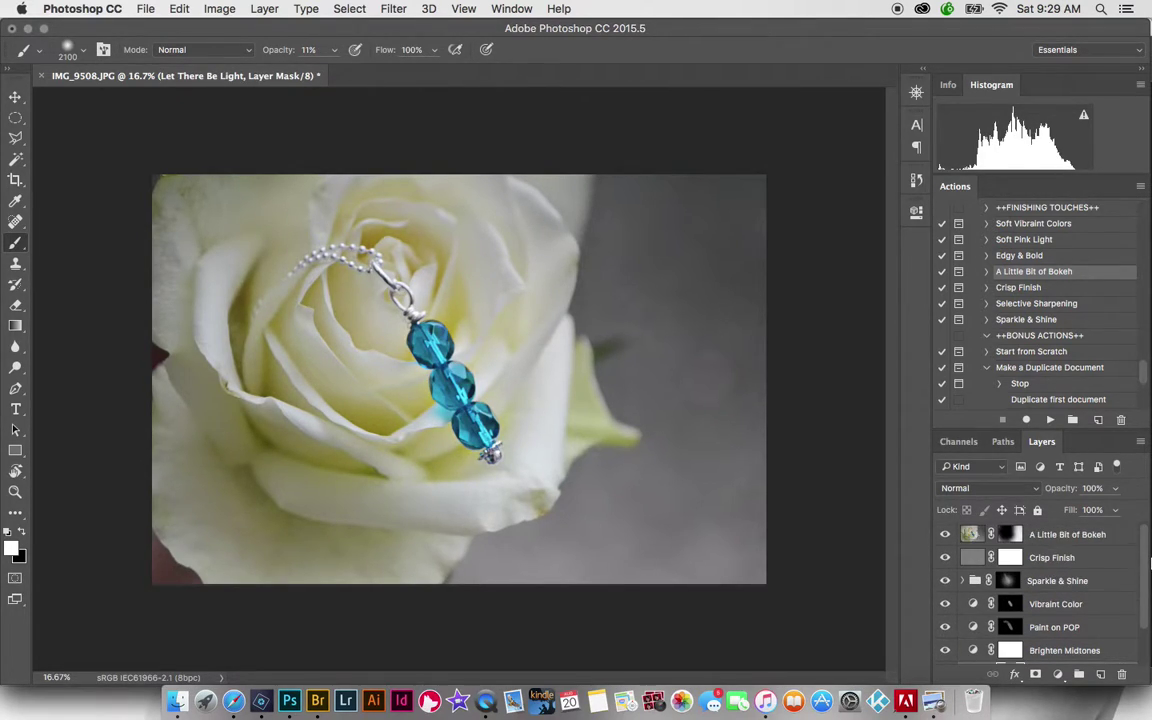
shift+click(1098, 537)
key(super+g)
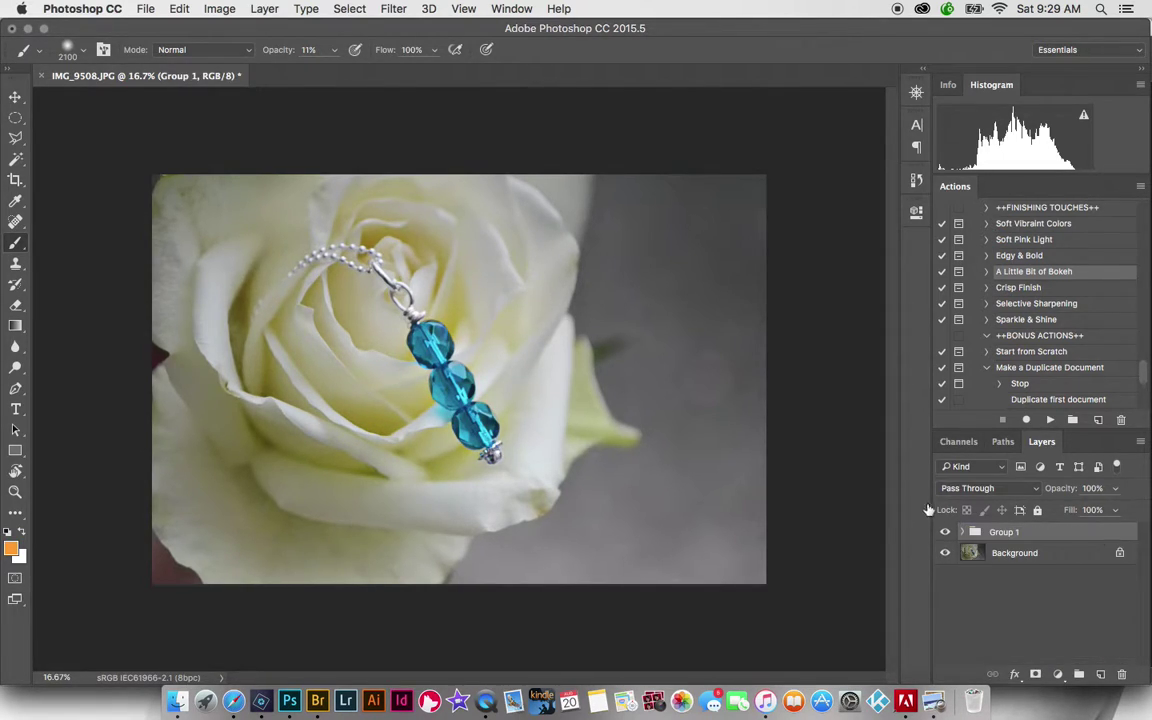
Toggle Group 1's visibility off and on twice to compare before and after.
click(946, 534)
click(946, 533)
click(946, 533)
click(946, 533)
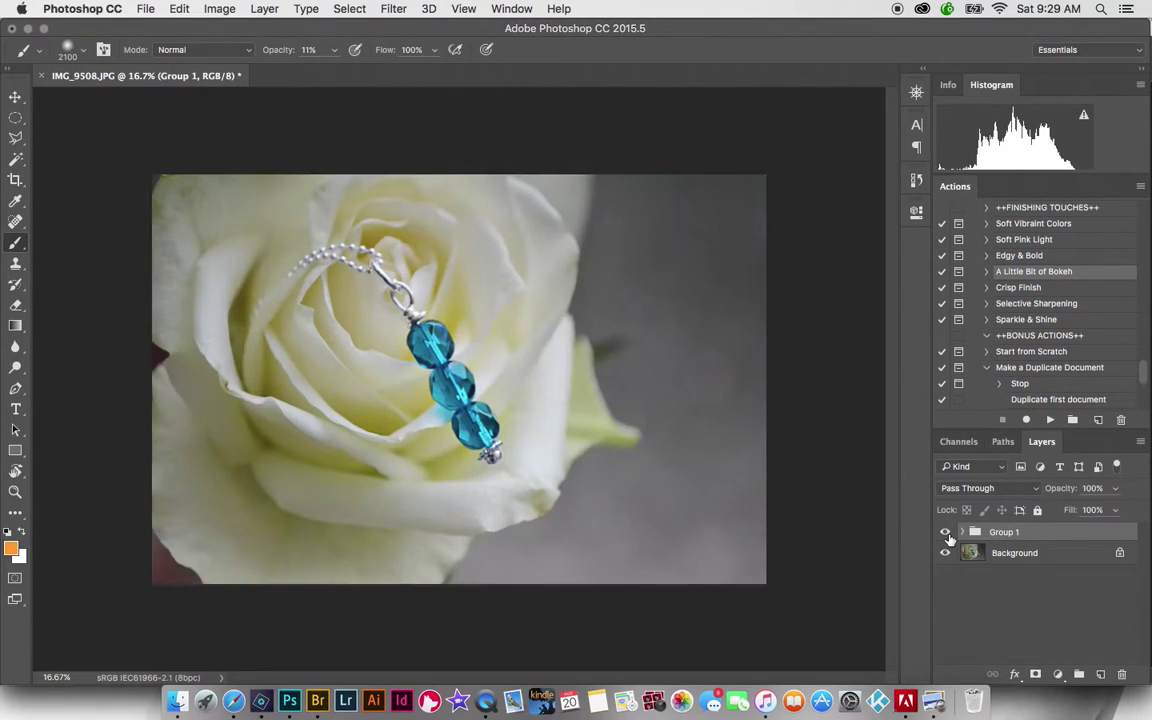